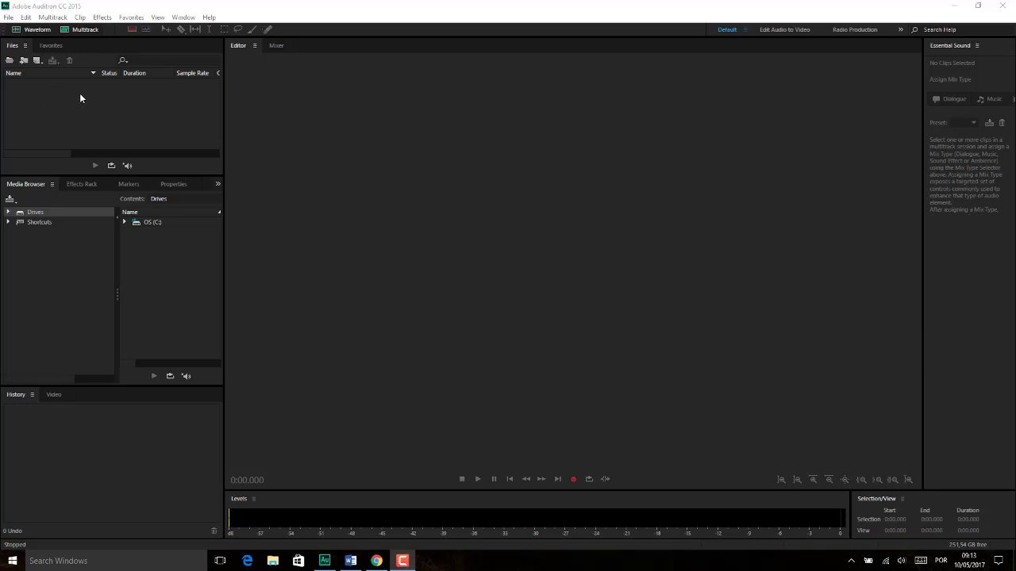
click(36, 62)
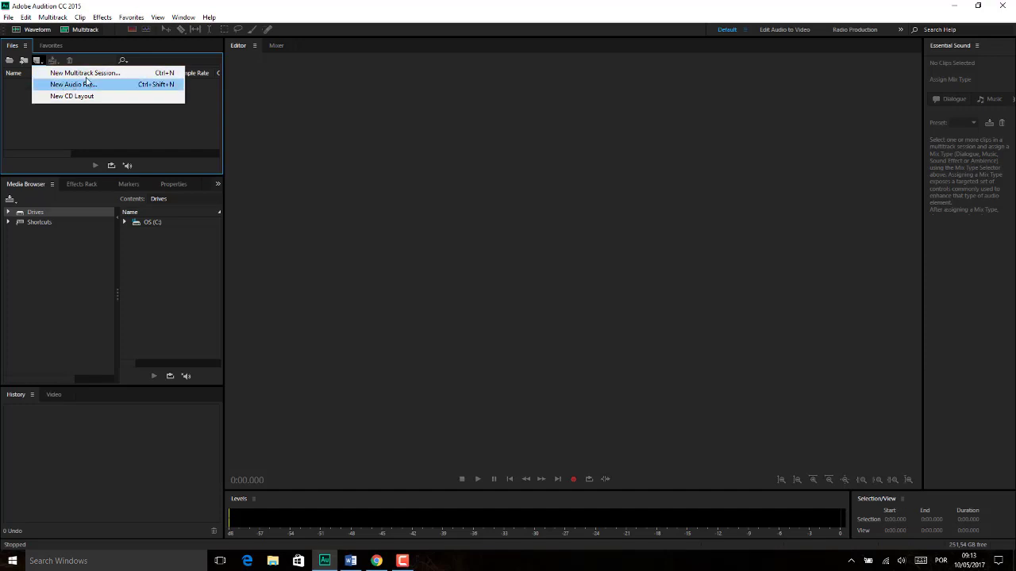
click(74, 119)
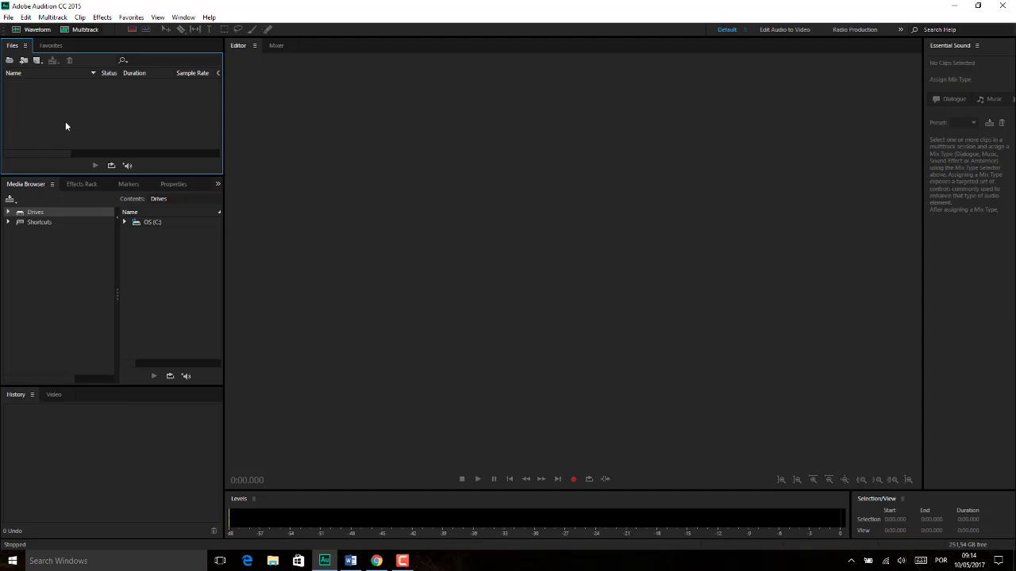
- Browse the C: drive through Users and the user's profile folder to show the contents of the Music folder
click(9, 213)
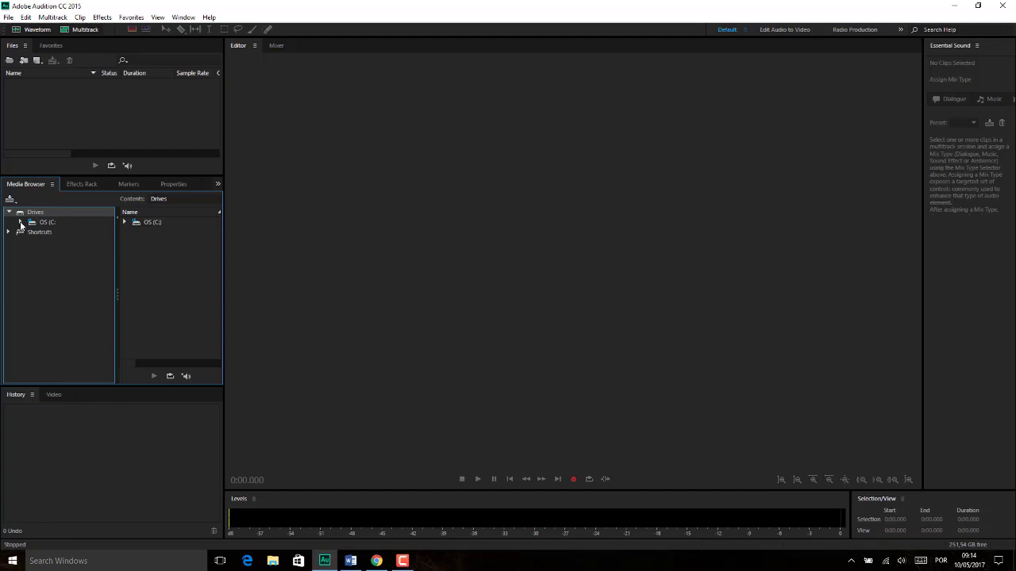
click(20, 223)
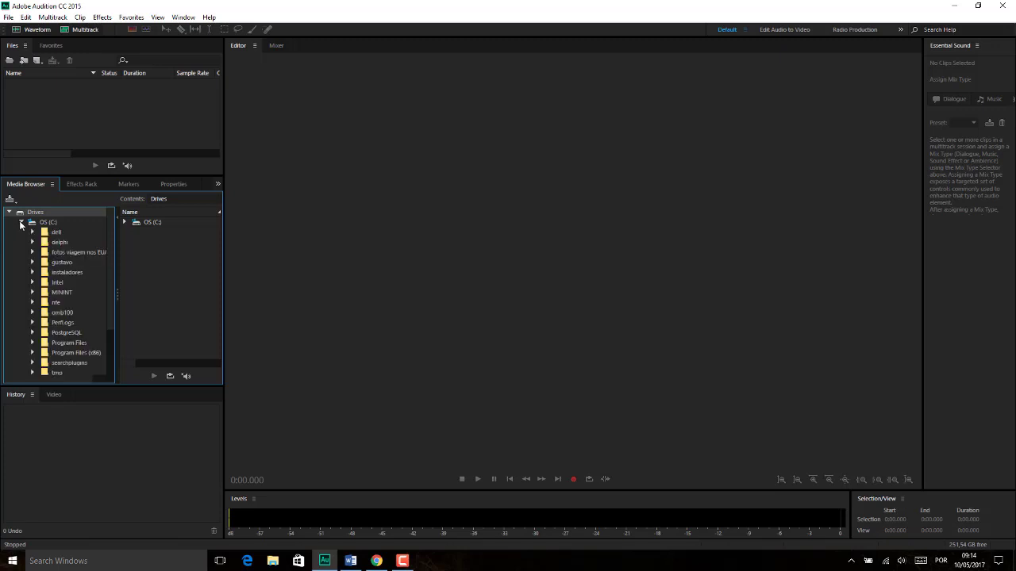
scroll(97, 257, down, 3)
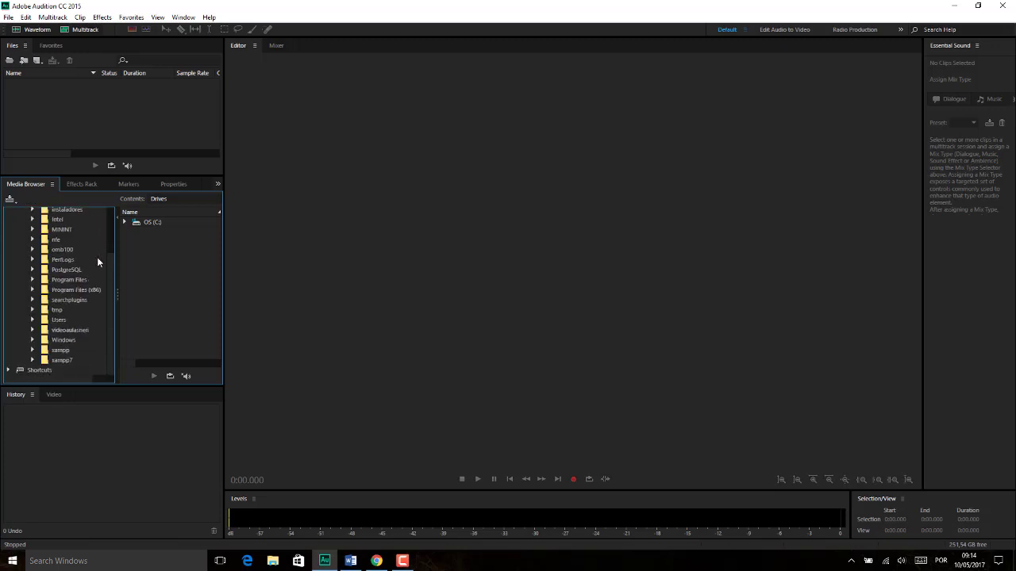
scroll(97, 257, up, 1)
scroll(78, 274, down, 2)
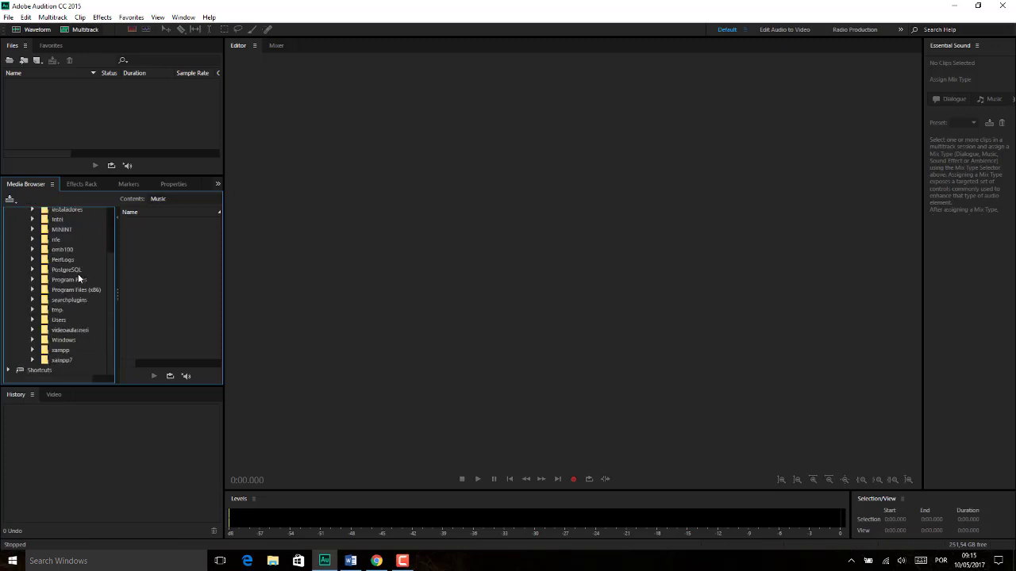
click(33, 320)
scroll(38, 317, down, 1)
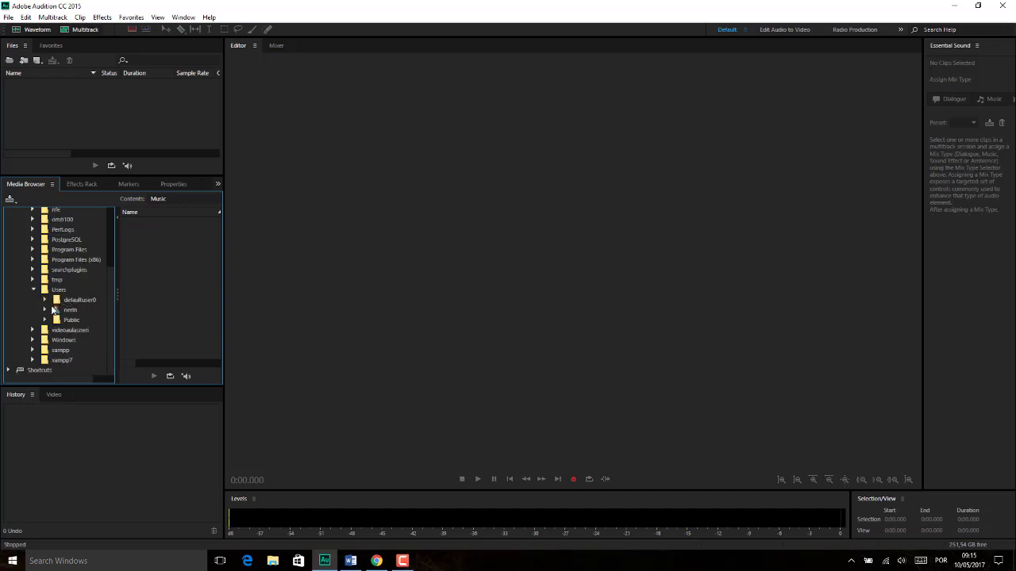
click(44, 310)
scroll(69, 317, down, 3)
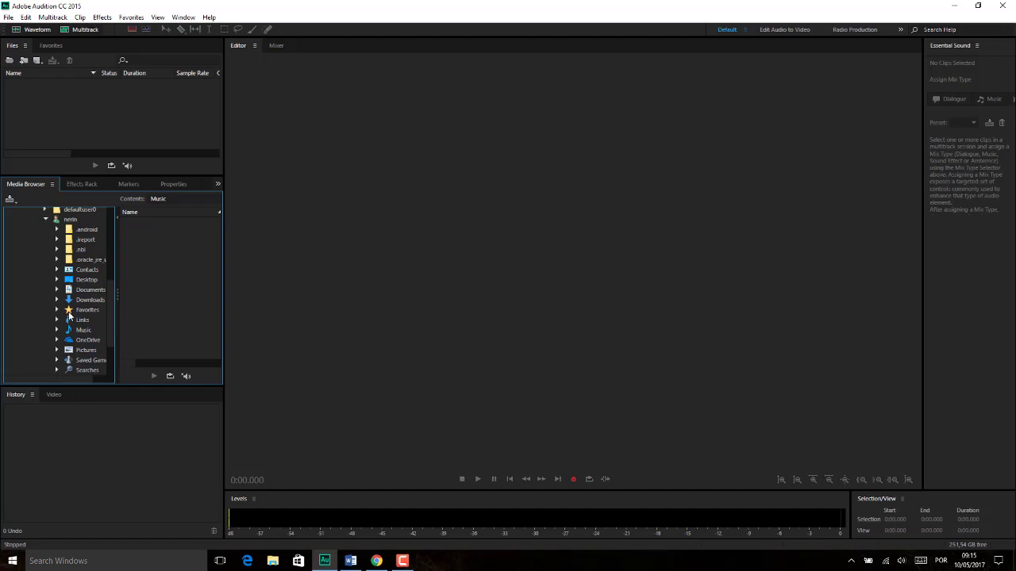
click(83, 329)
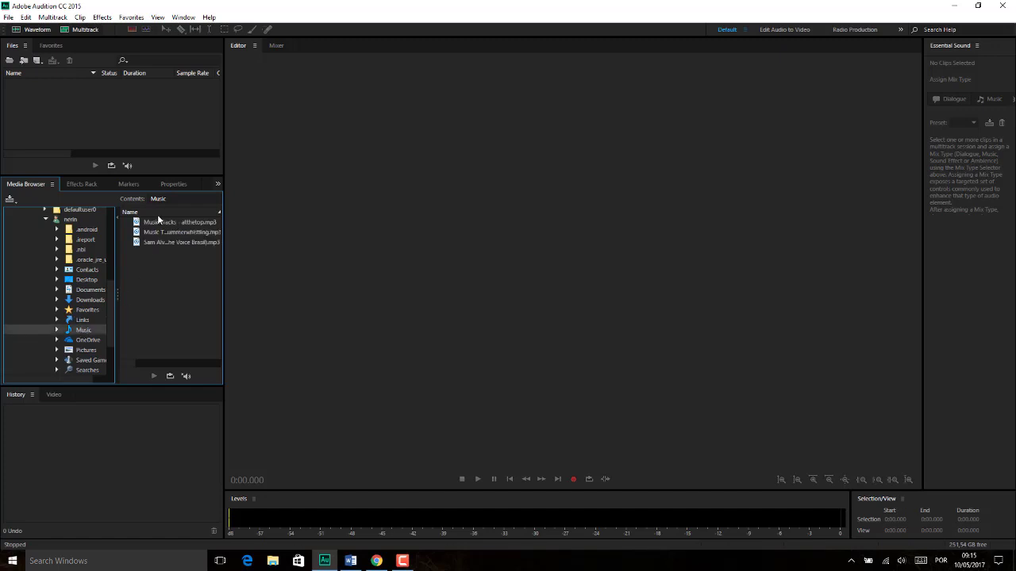
- Look through the Documents, Downloads and Desktop folders of the user's profile for media files
click(84, 290)
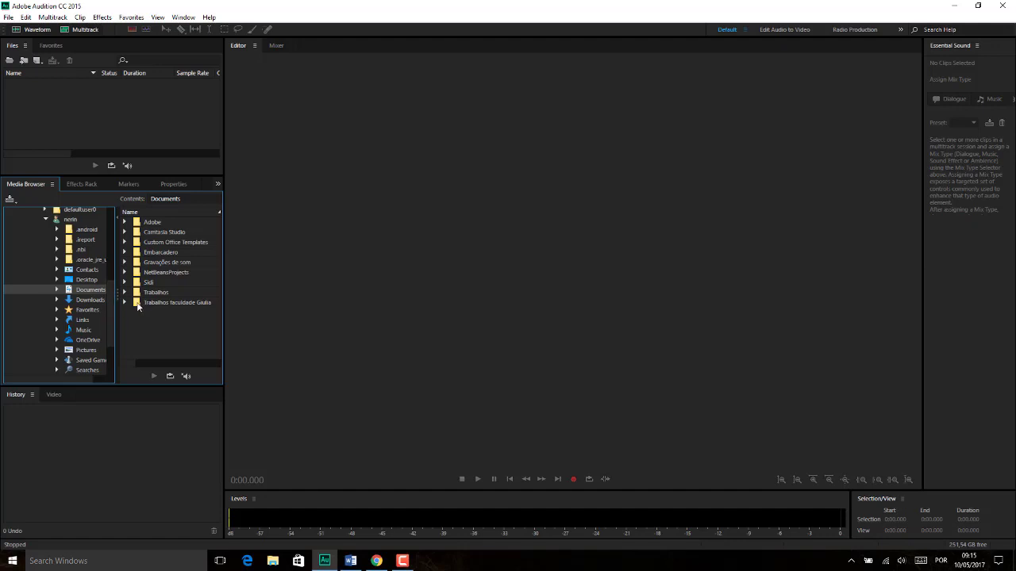
scroll(110, 309, up, 5)
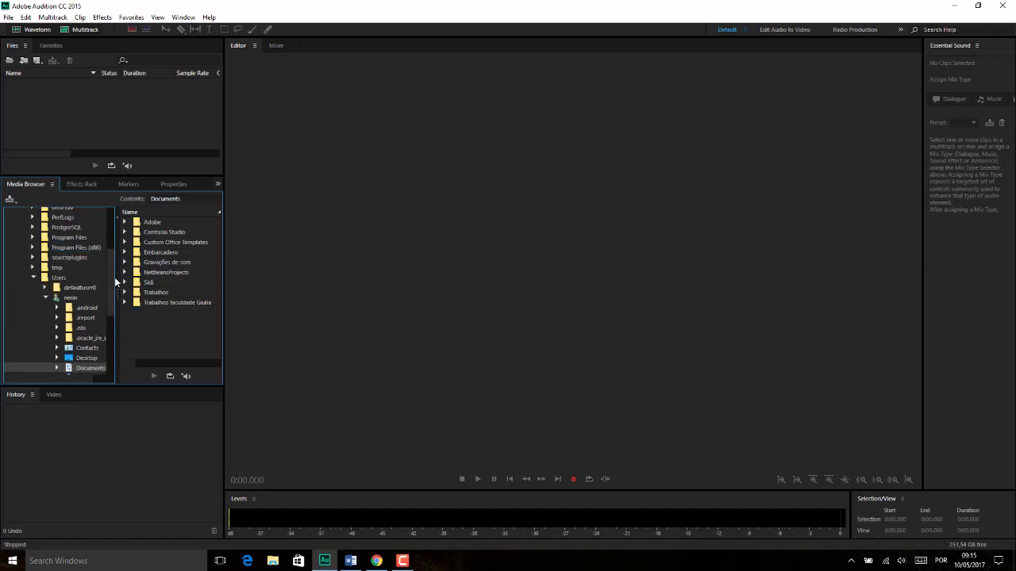
scroll(116, 285, down, 3)
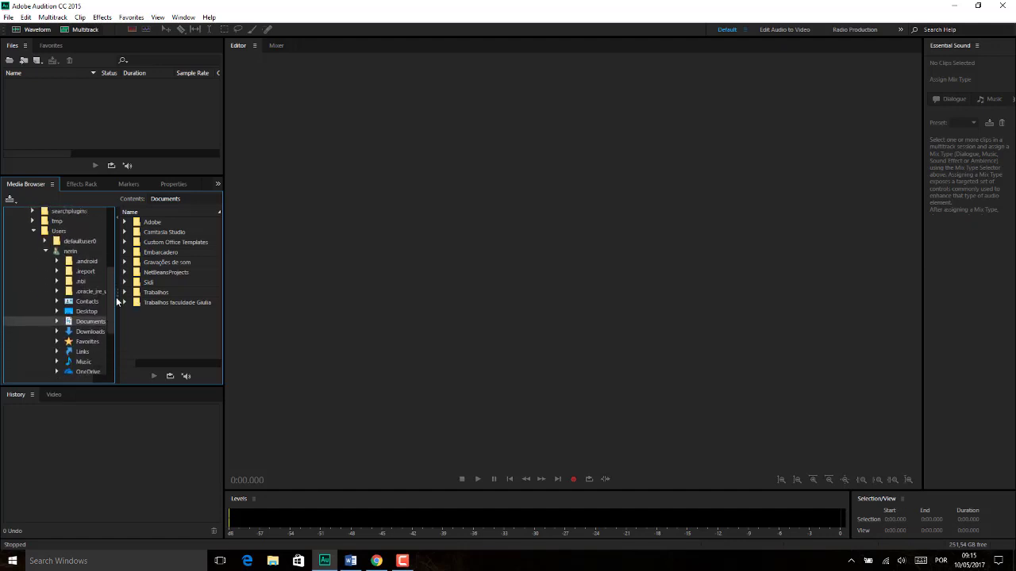
click(89, 332)
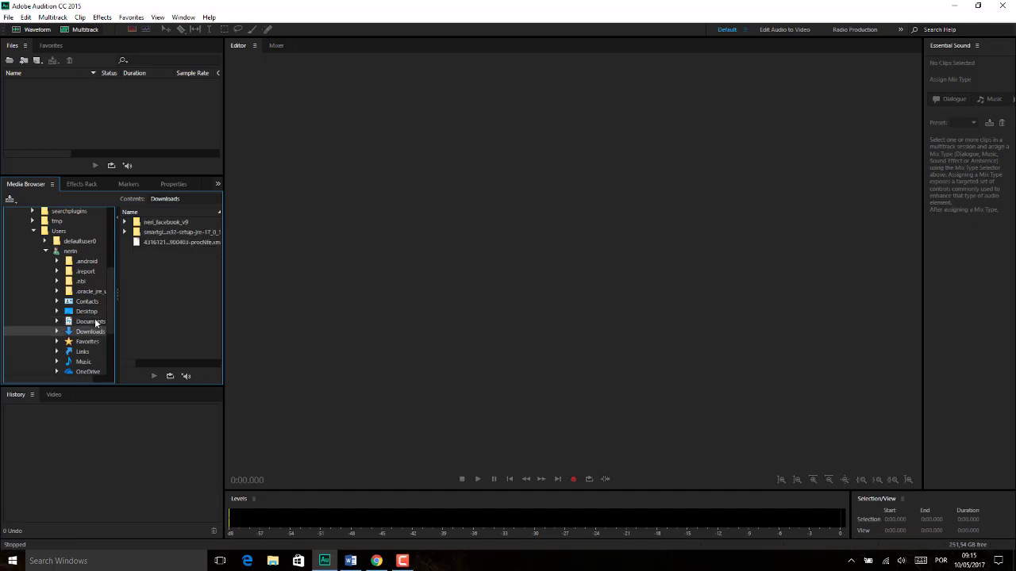
click(91, 322)
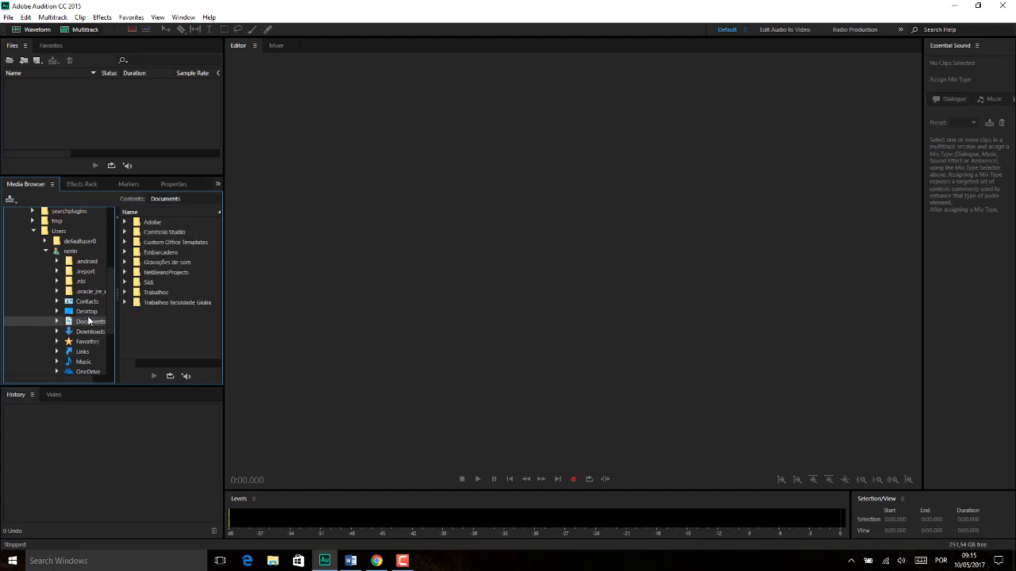
click(88, 312)
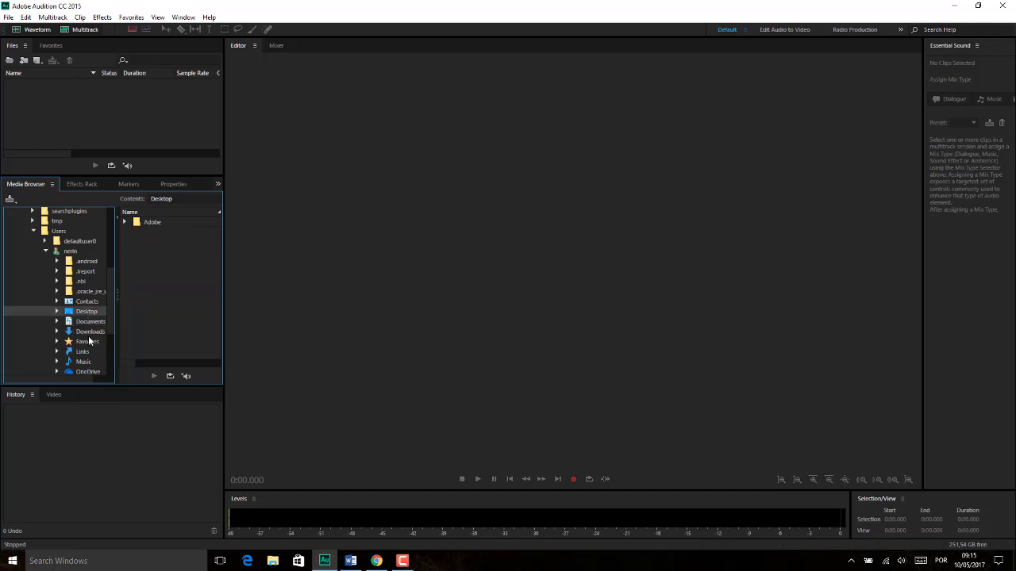
- Return to the Music folder's contents and widen the media browser to show more of the file names
click(83, 362)
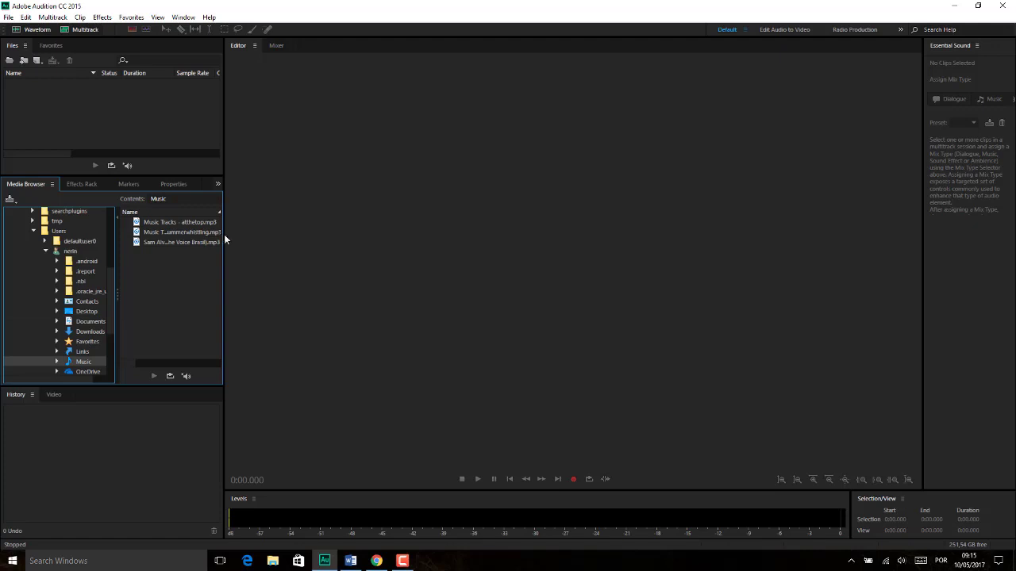
drag(223, 237, 253, 240)
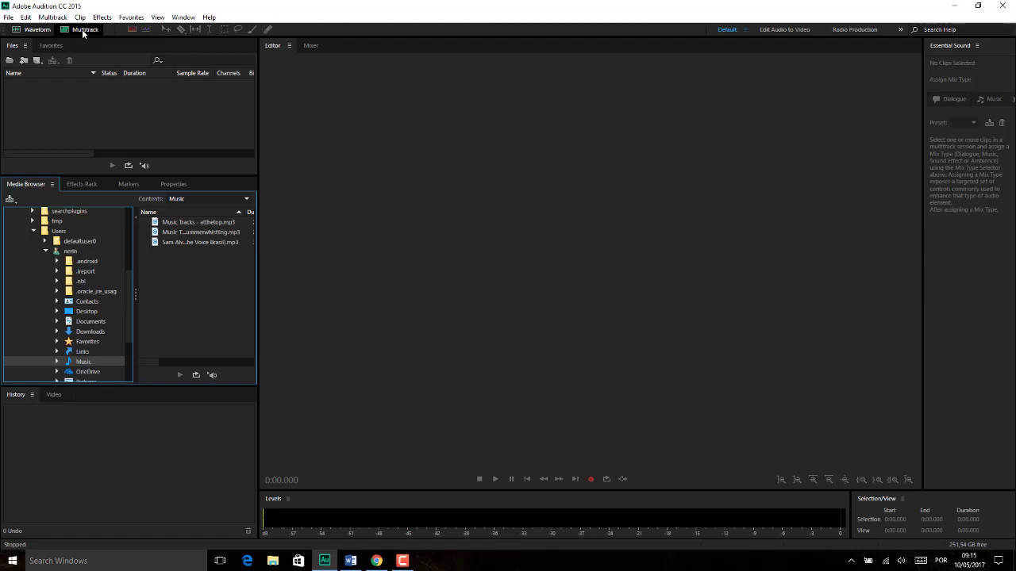
- Start a new multitrack session and choose Aulas Adobe Audition as its destination folder
click(83, 32)
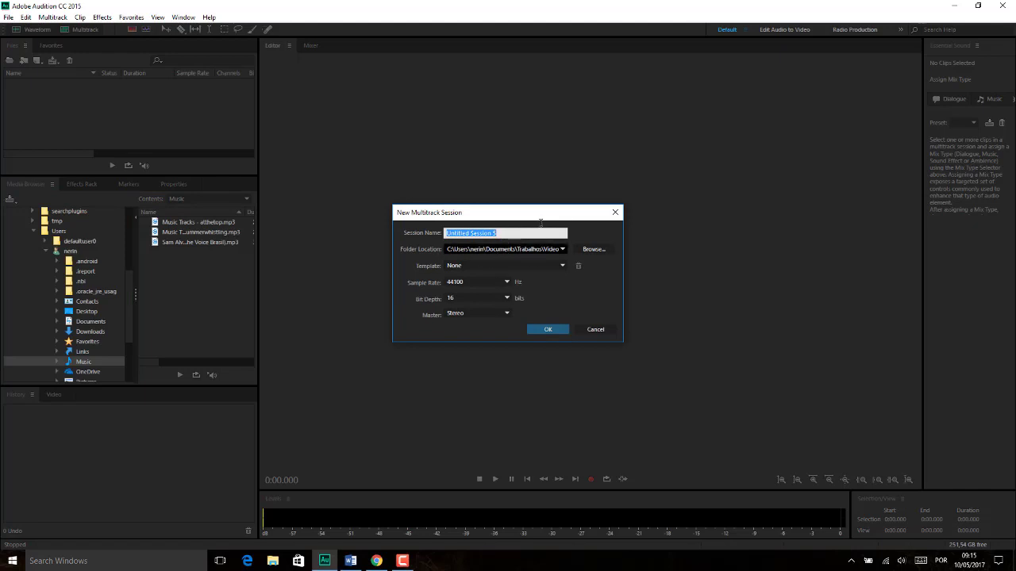
click(596, 251)
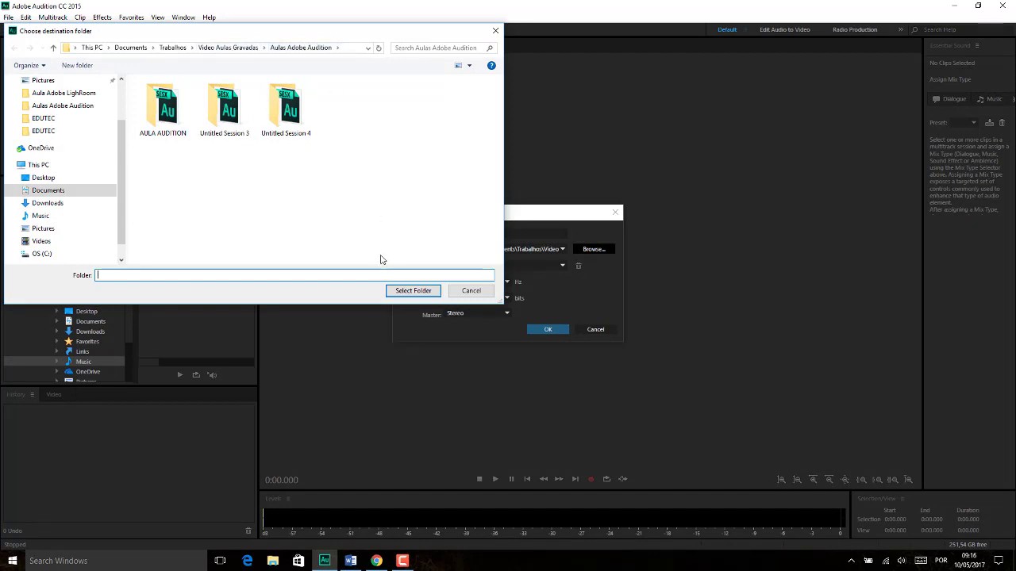
click(413, 291)
- Name the session AULA MULTICAMADA, keep the 16-bit depth, and create it
click(507, 234)
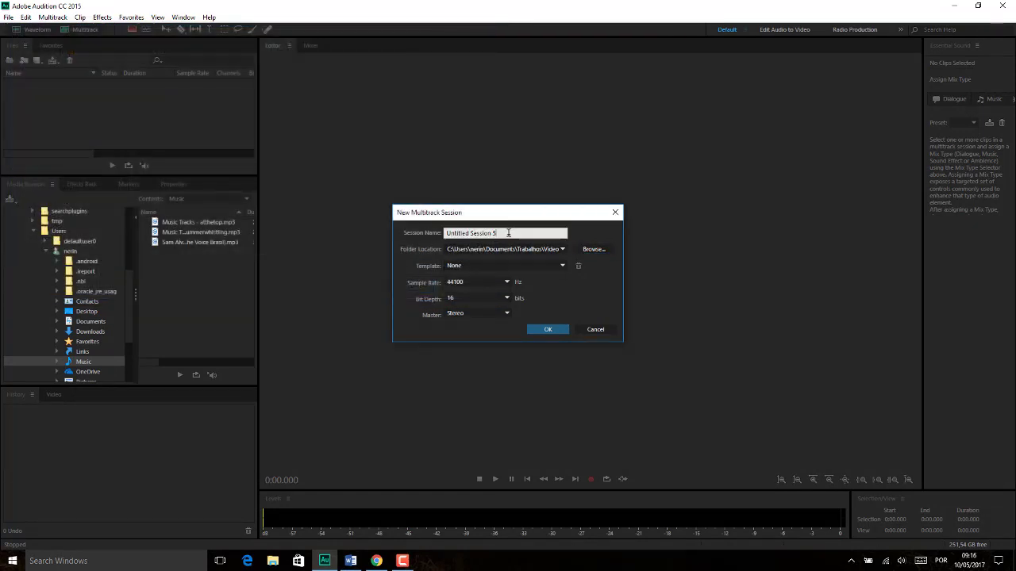
drag(519, 231, 426, 225)
text(AULA MULTICAMADA)
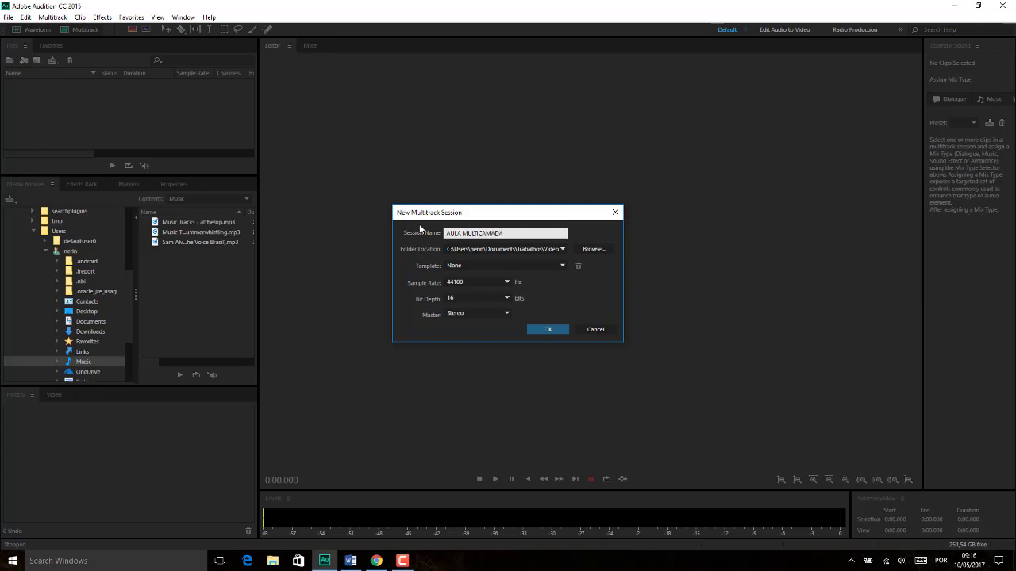
click(508, 298)
click(506, 300)
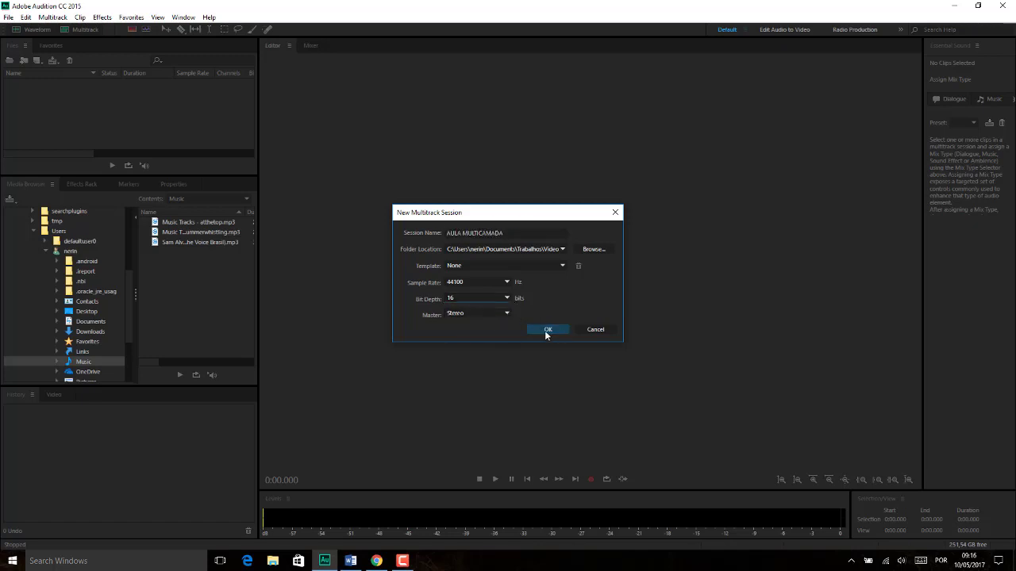
click(547, 329)
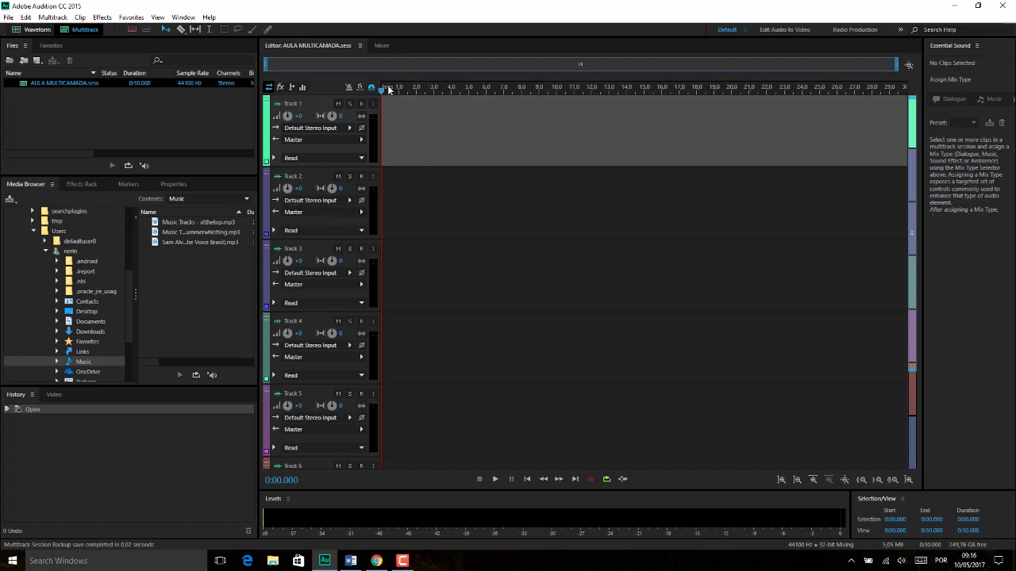
- Insert the summerwhistling MP3 from the Music folder at the start of Track 1
drag(389, 89, 379, 86)
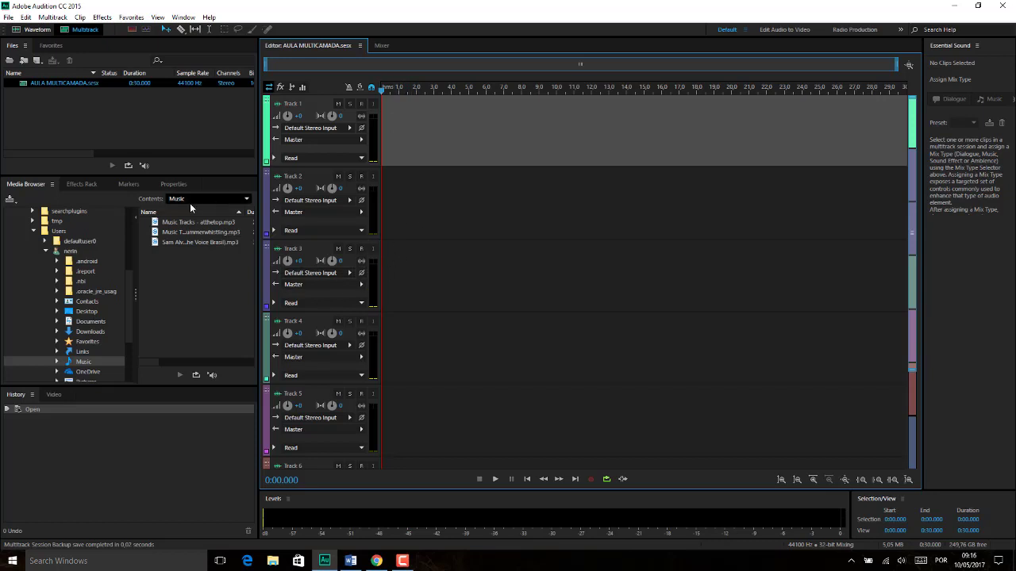
click(184, 231)
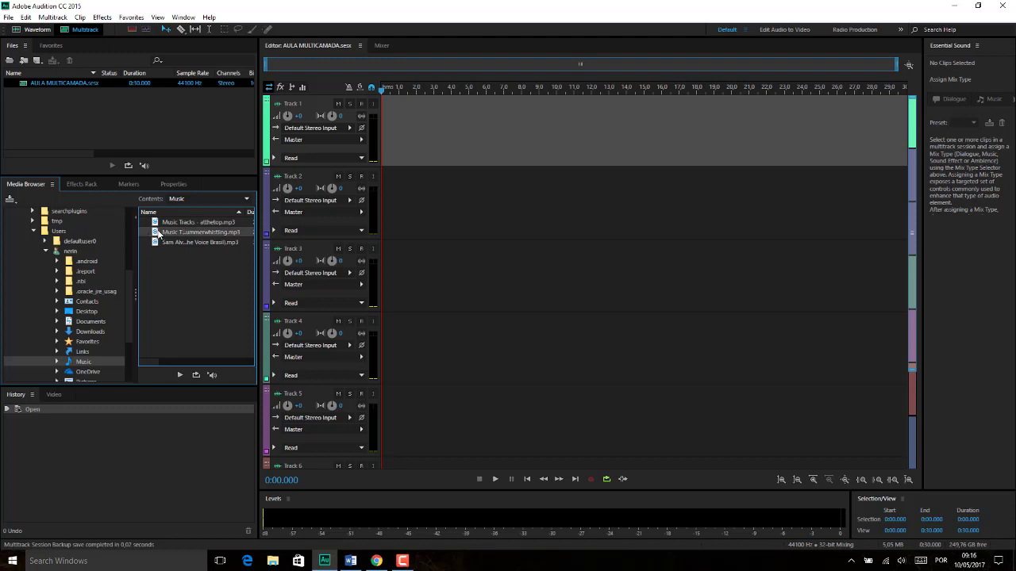
drag(158, 235, 374, 146)
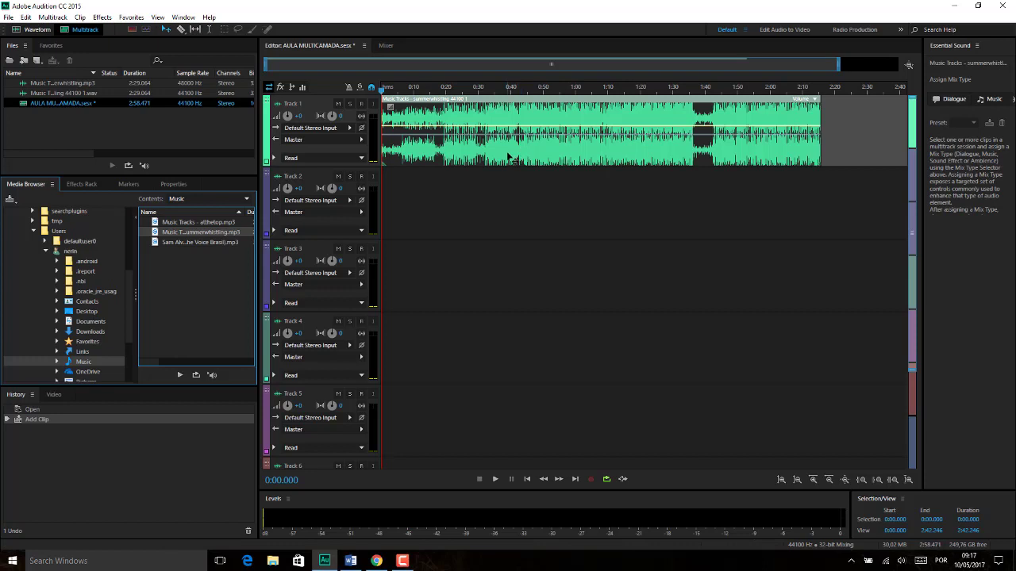
- Play about the first 10 seconds of the Track 1 clip, then move the clip back to the track's start
key(space)
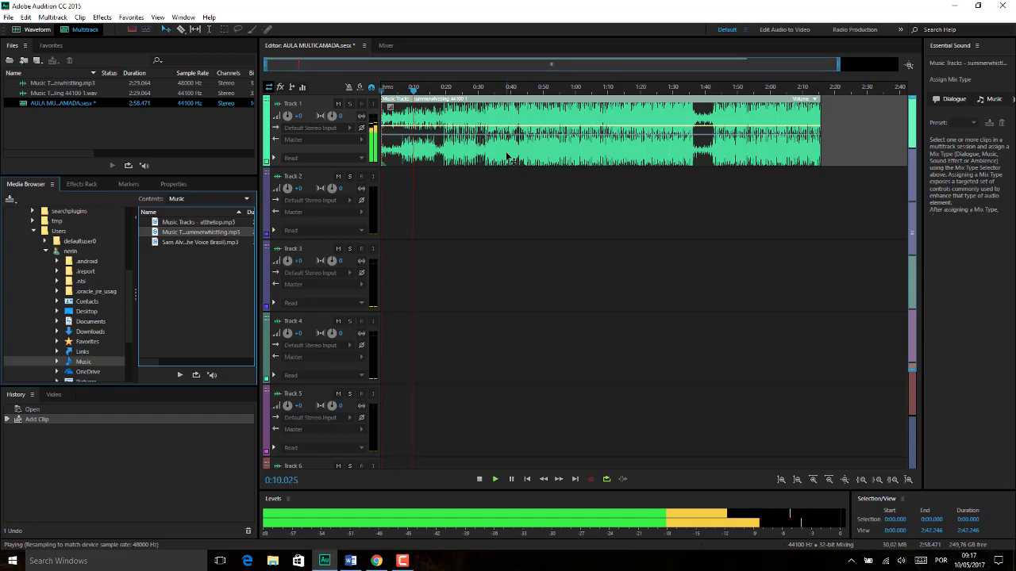
key(space)
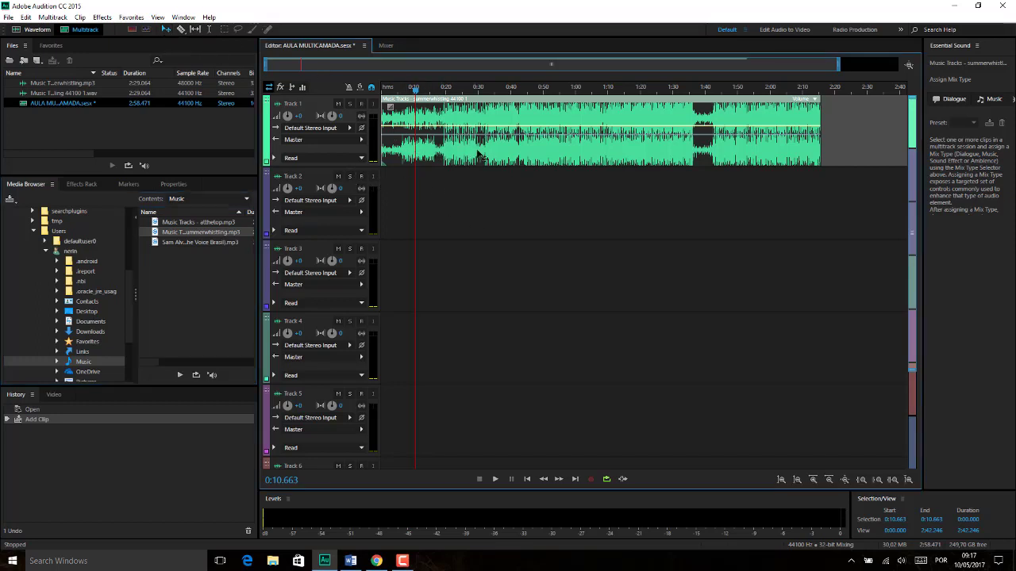
mouse_move(480, 157)
mouse_down()
mouse_move(551, 156)
mouse_move(457, 157)
mouse_move(501, 161)
mouse_move(470, 161)
mouse_up()
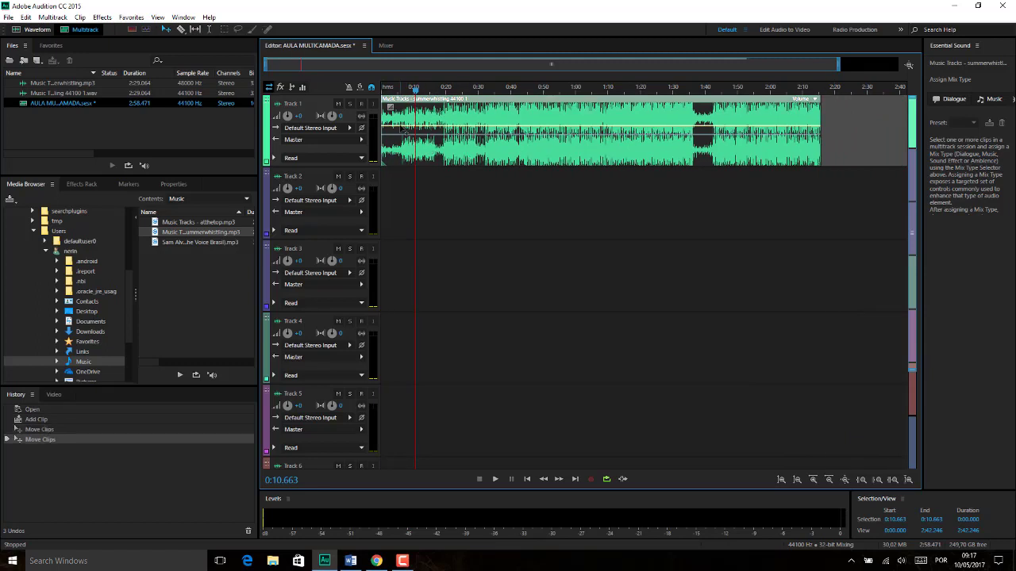
- Split the Track 1 clip with the Razor at its quiet passage near 1:39 and delete the part after the cut
click(182, 29)
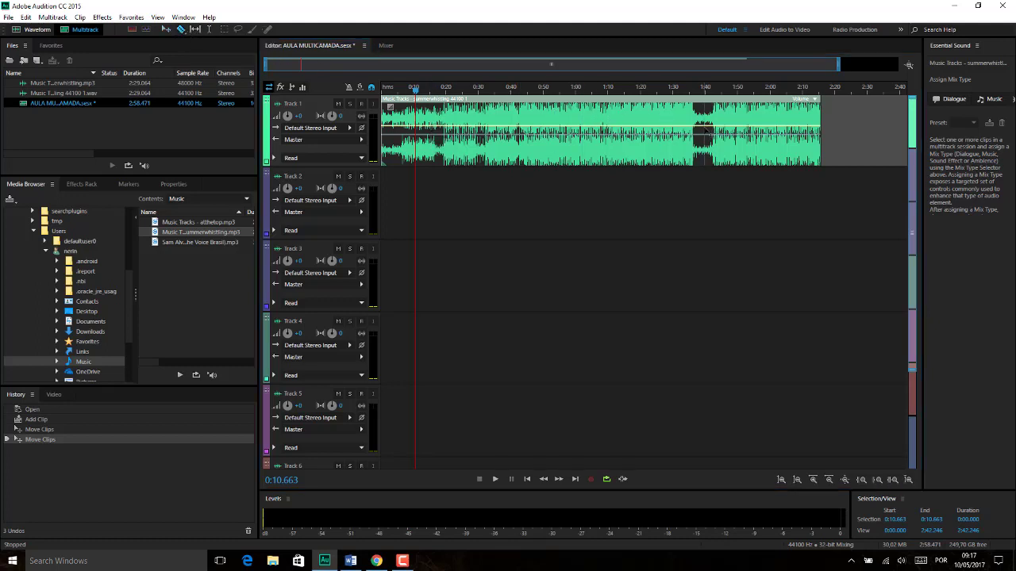
click(704, 124)
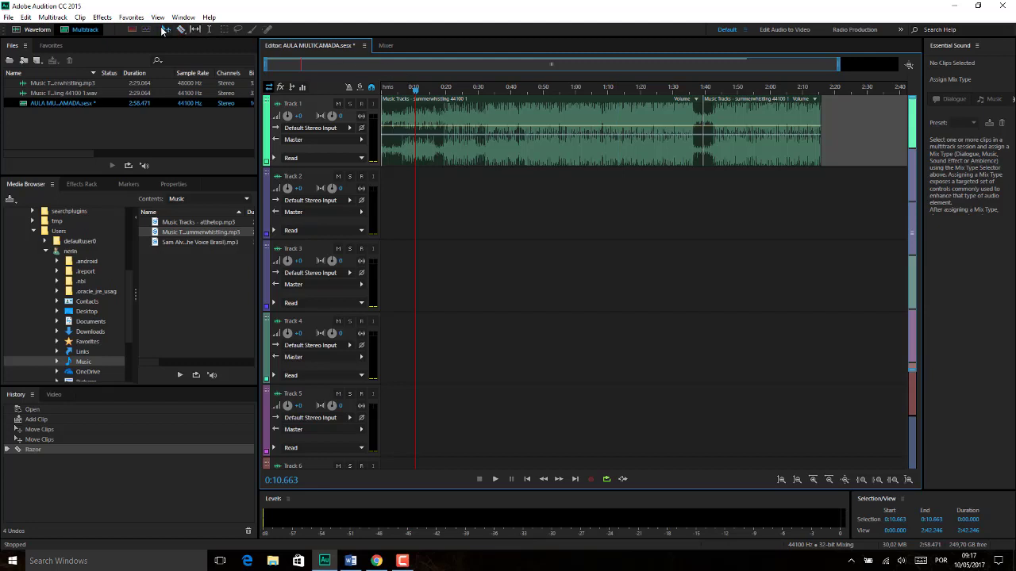
click(739, 113)
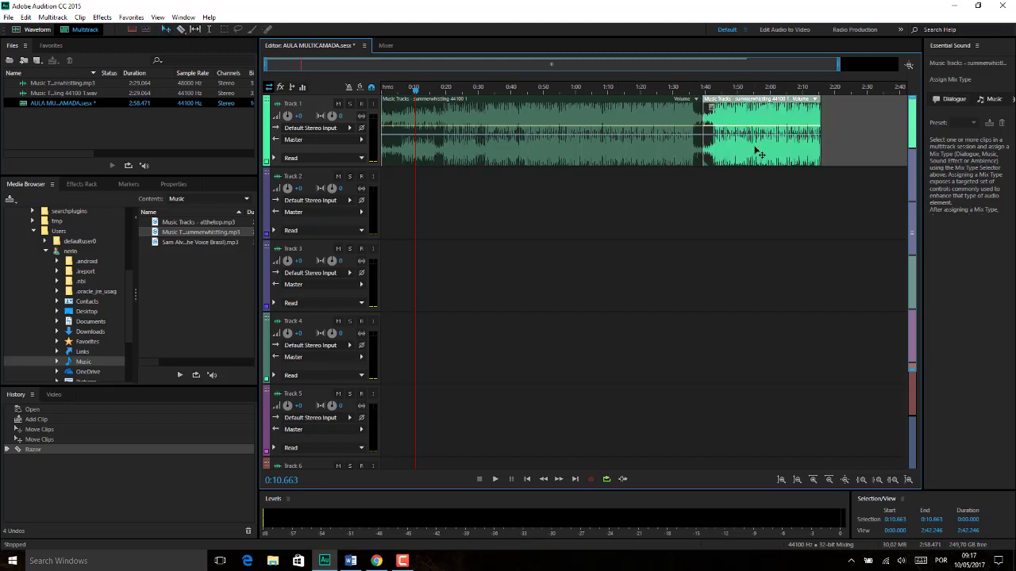
key(Delete)
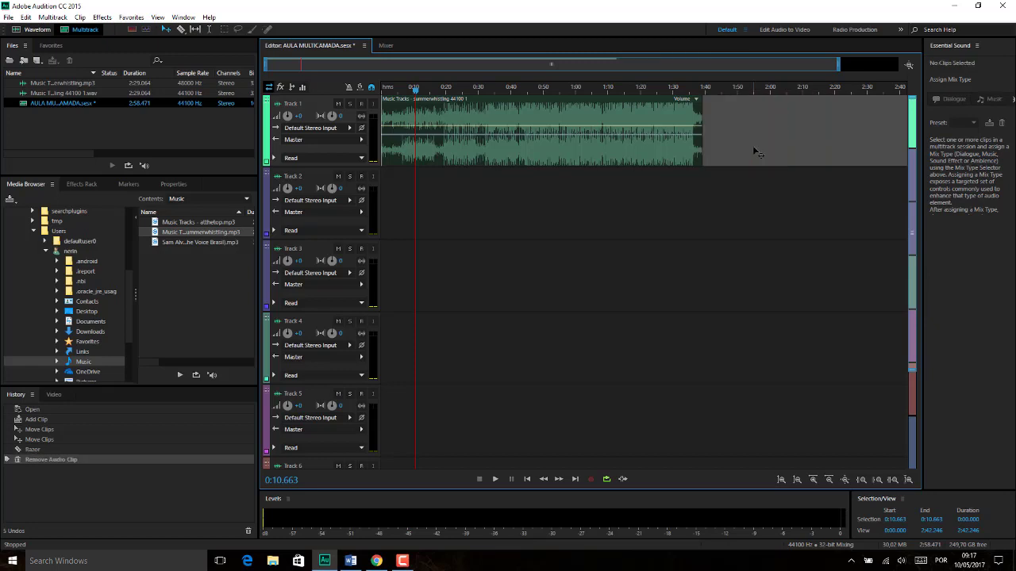
- Play the ending of the Track 1 clip from about 1:36
click(693, 89)
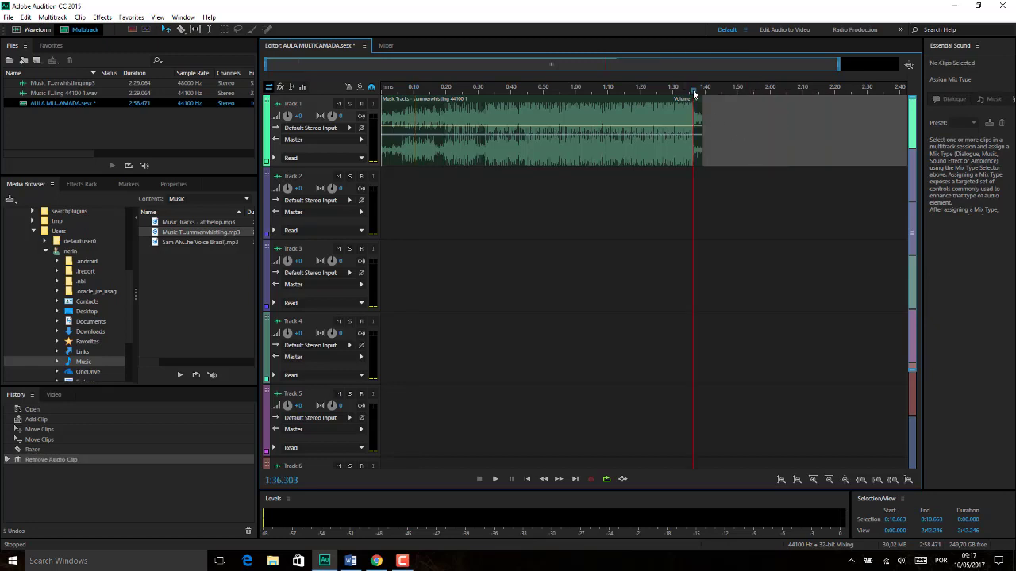
drag(695, 93, 691, 92)
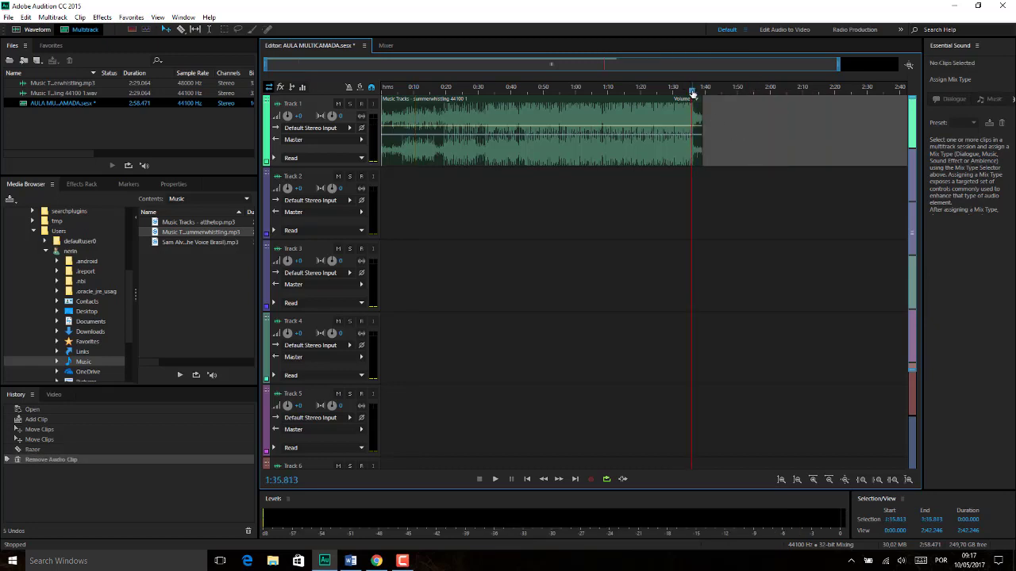
key(space)
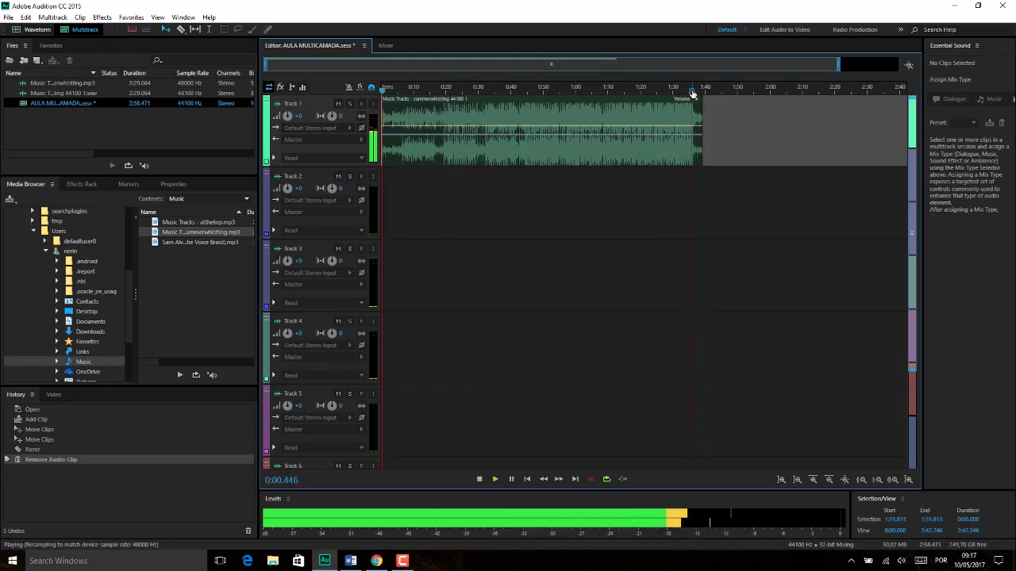
key(space)
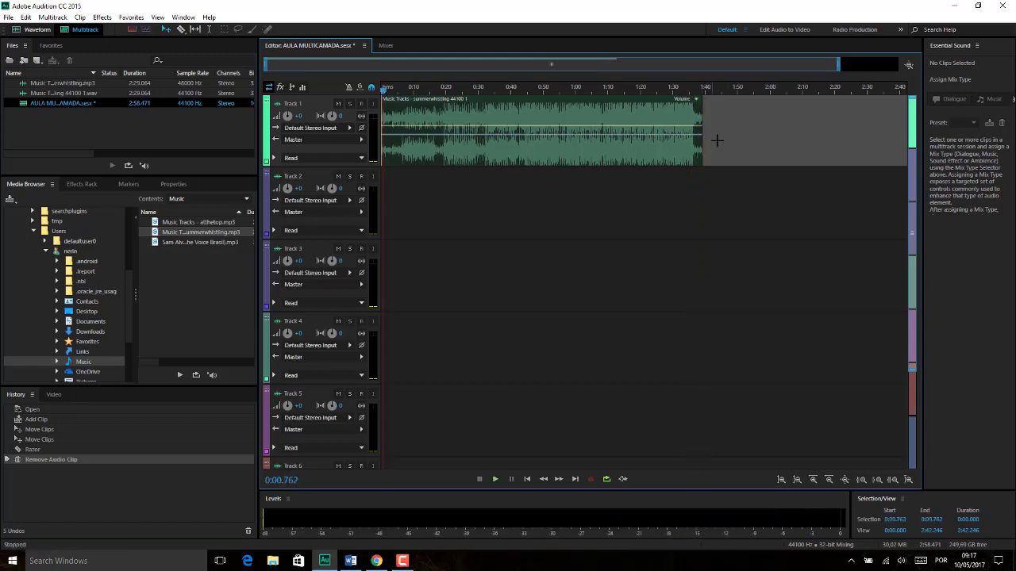
- Lower the Track 1 clip's volume envelope into the lower part of the waveform and play the clip's opening
click(667, 138)
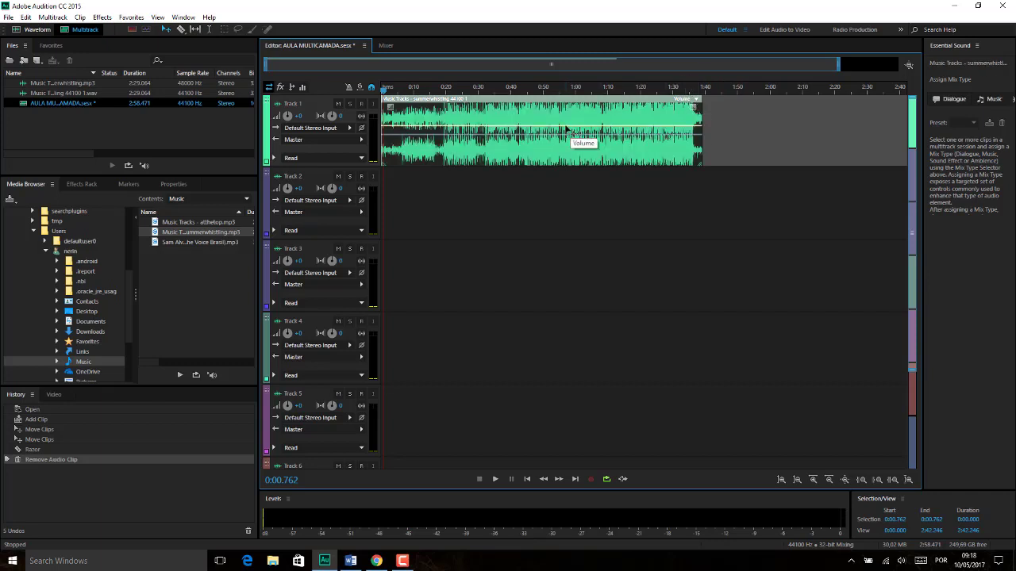
drag(566, 130, 569, 153)
key(space)
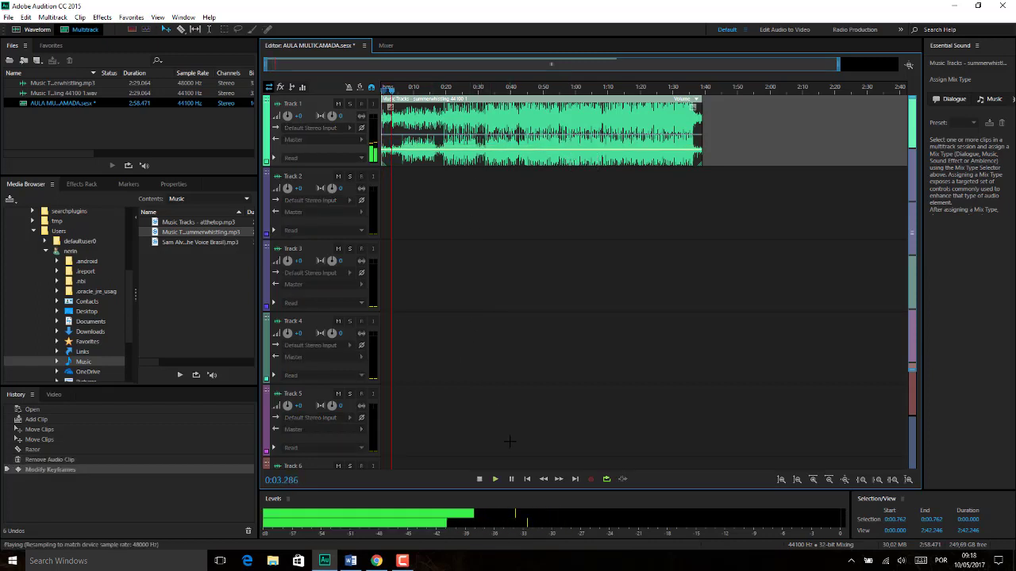
key(space)
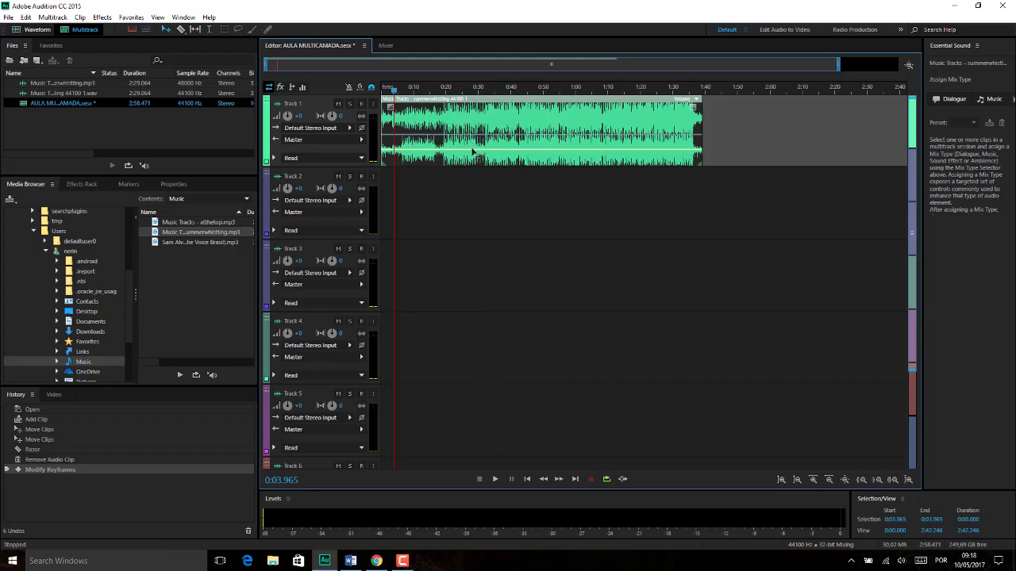
- Raise the Track 1 clip's volume envelope into the upper part of the waveform and listen to the louder level
drag(474, 152, 469, 119)
key(space)
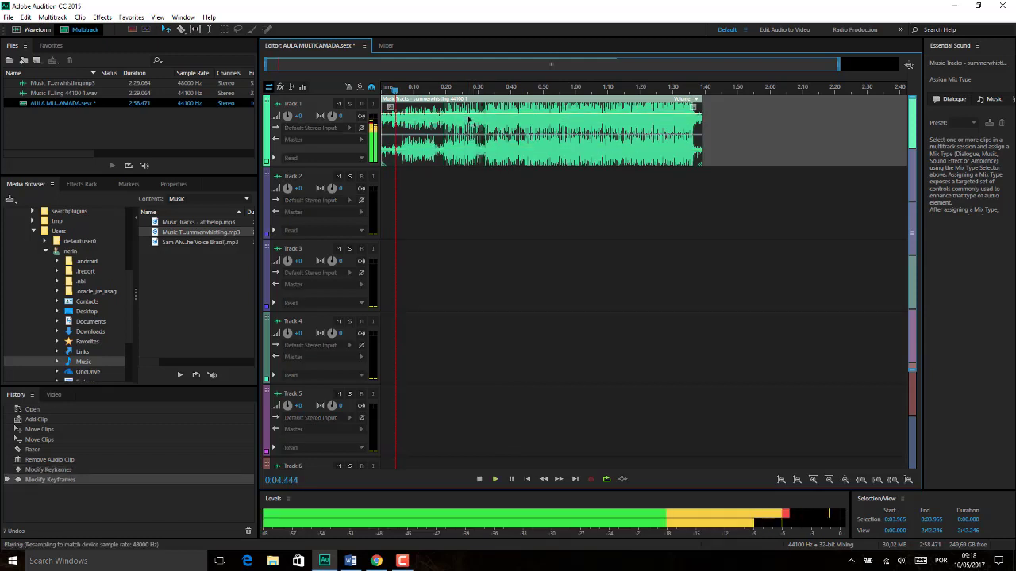
key(space)
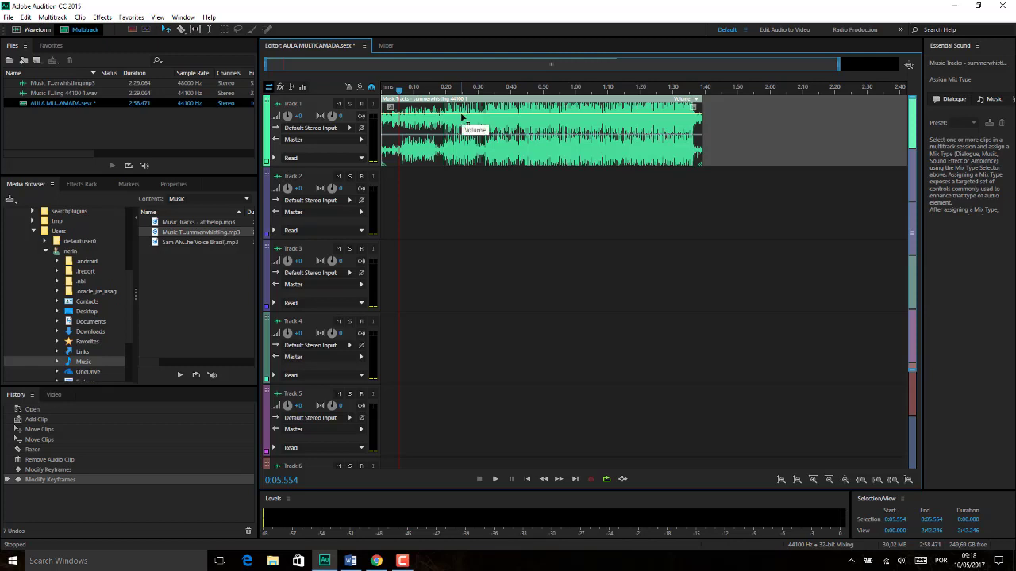
key(space)
key(space)
- Bring the Track 1 clip's volume envelope down to just above the clip's centre line and listen to the level
drag(456, 116, 472, 133)
key(space)
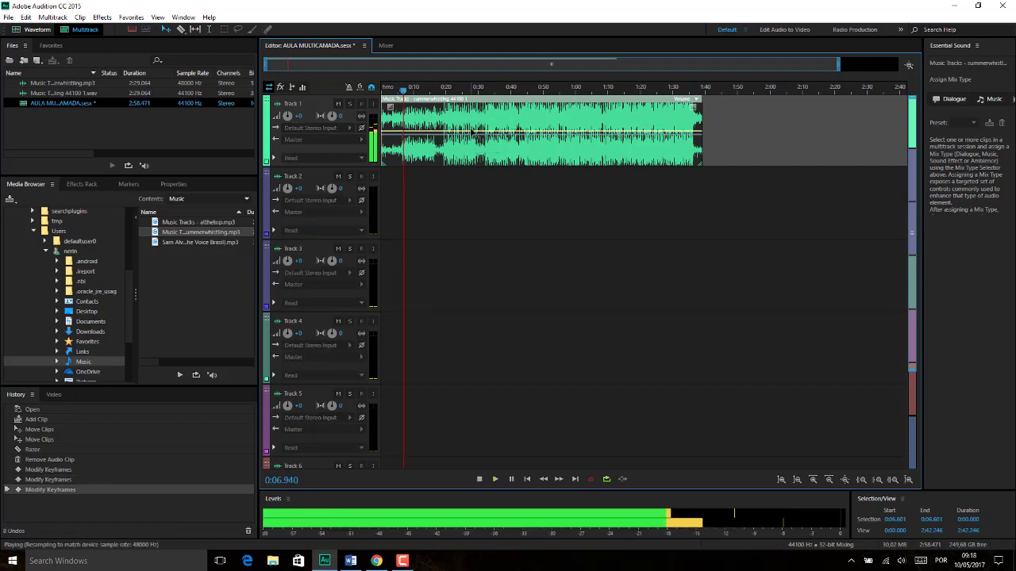
key(space)
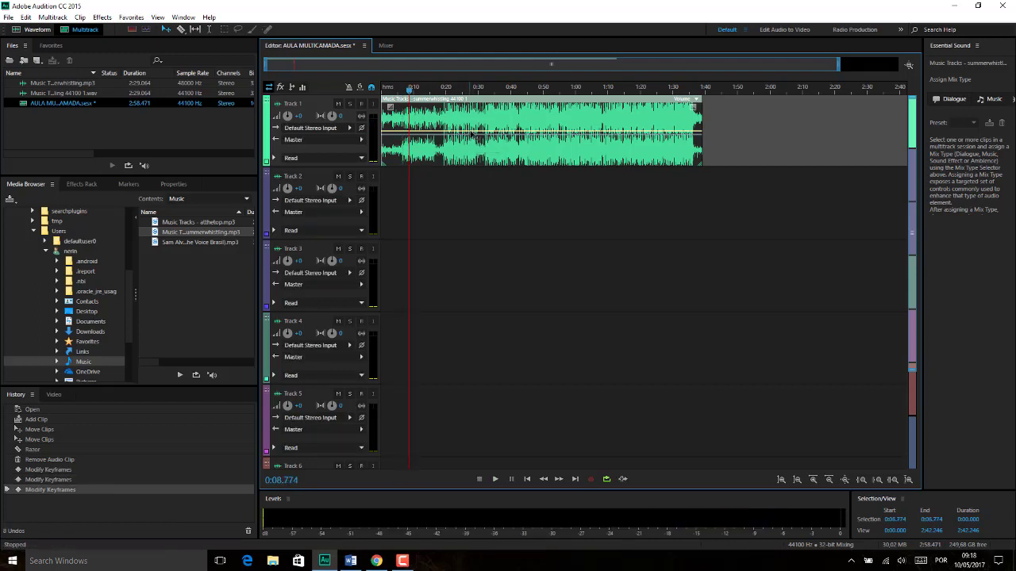
- Check the clip's envelope choices, then return the playhead to the session start and play the clip's first second
click(698, 101)
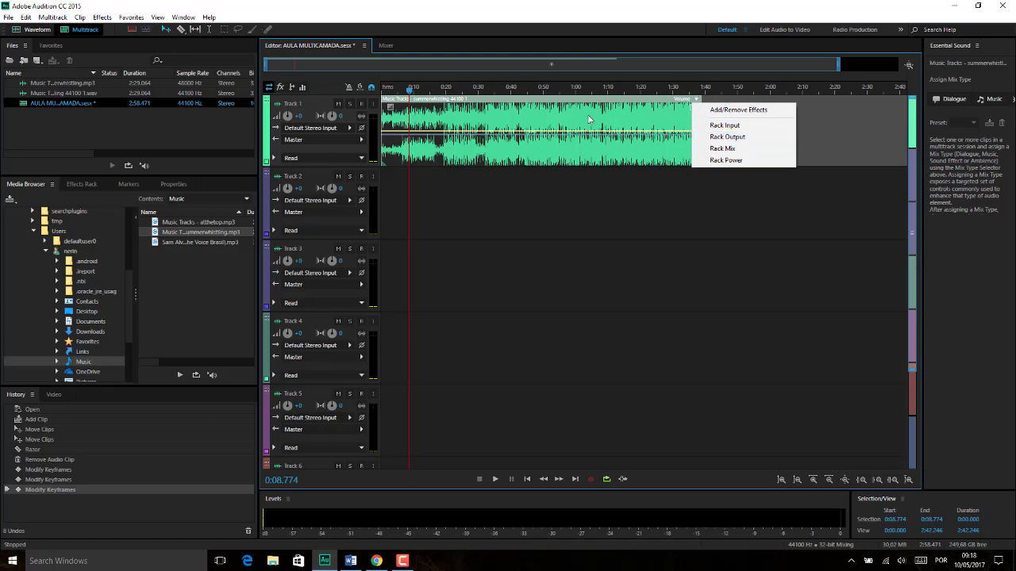
click(412, 94)
key(space)
key(space)
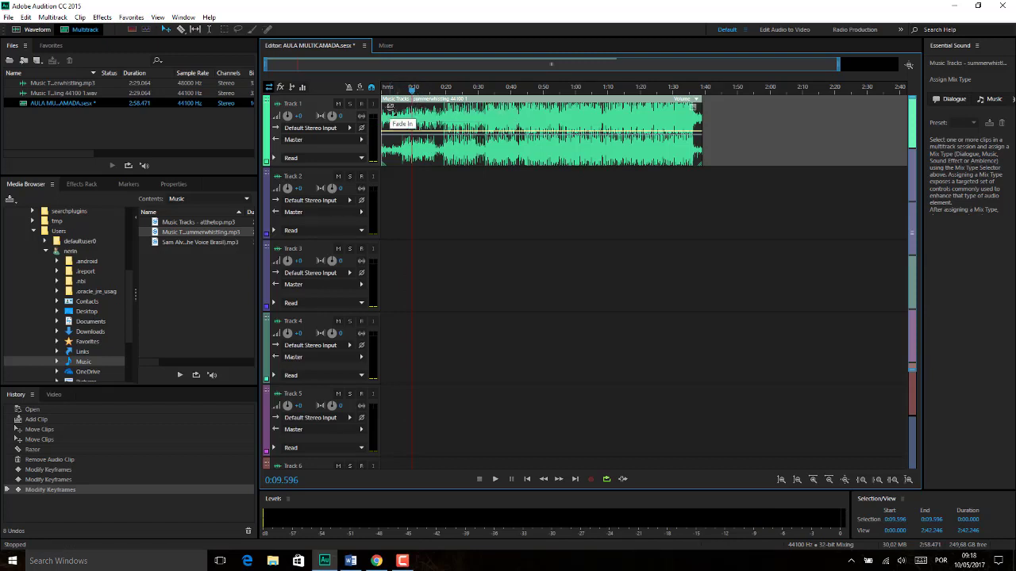
drag(413, 87, 382, 87)
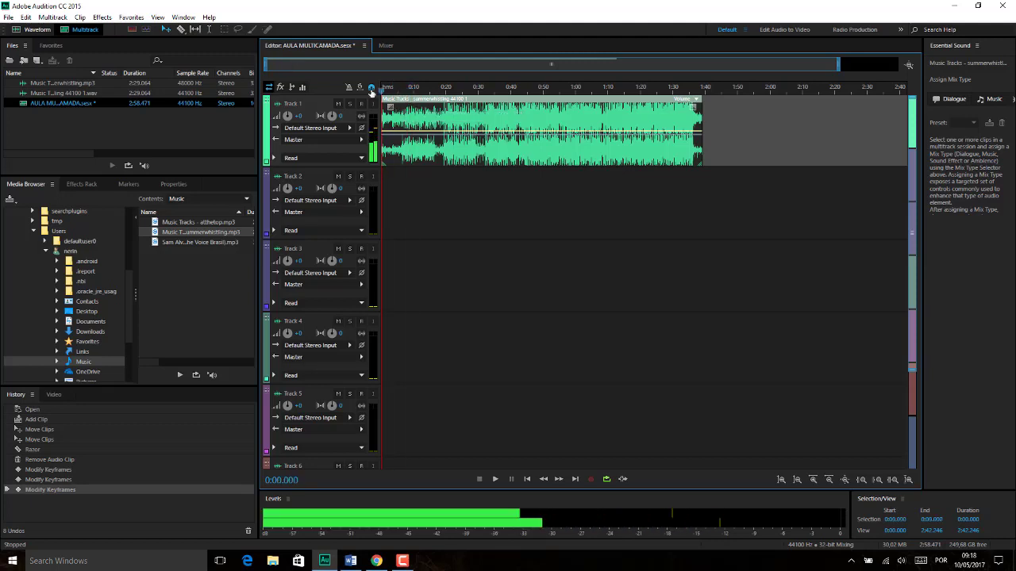
key(space)
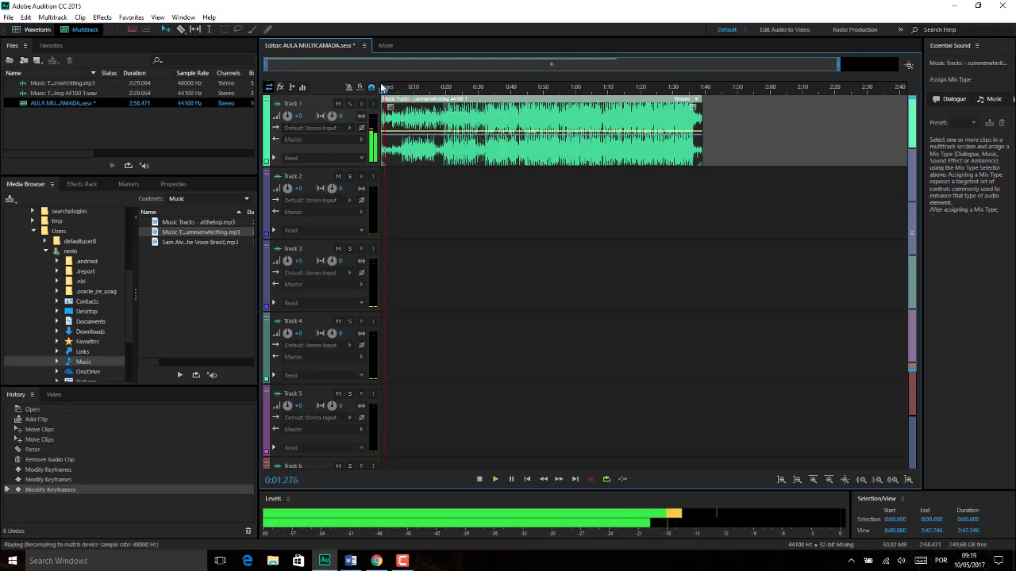
key(space)
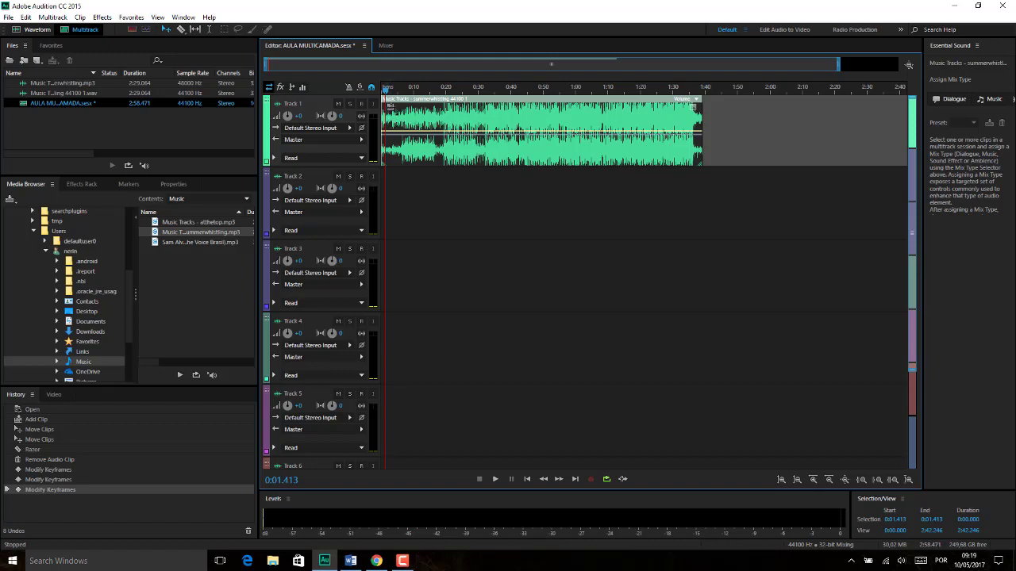
- Add a curved fade-in of about 12 seconds to the Track 1 clip and play it from the start
drag(390, 106, 428, 106)
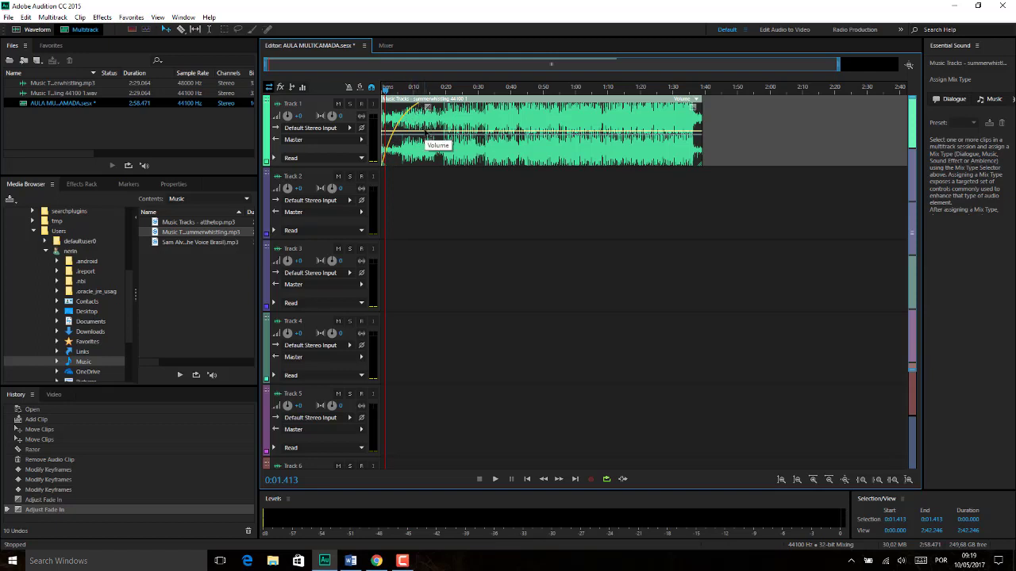
drag(384, 93, 379, 90)
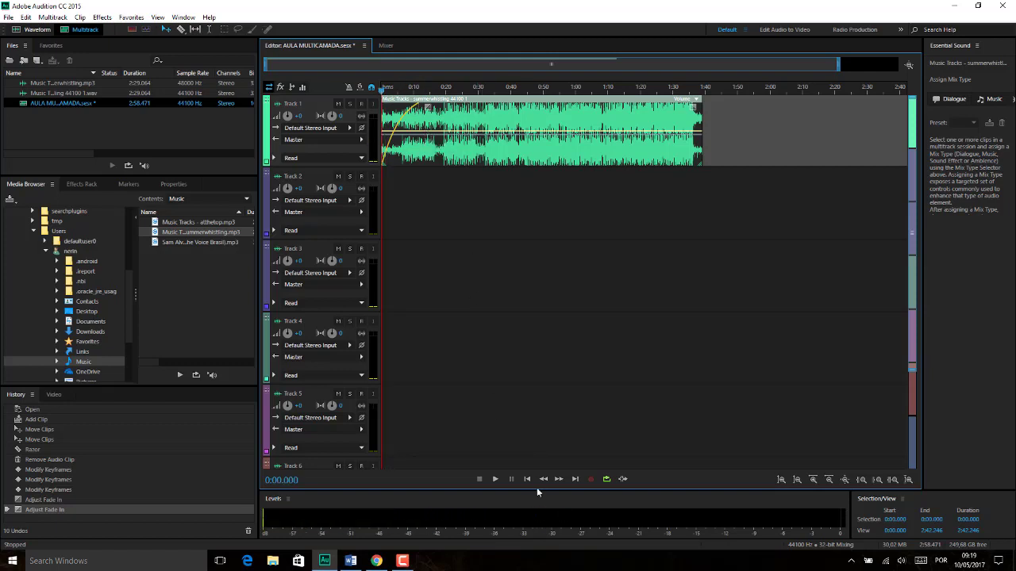
click(496, 479)
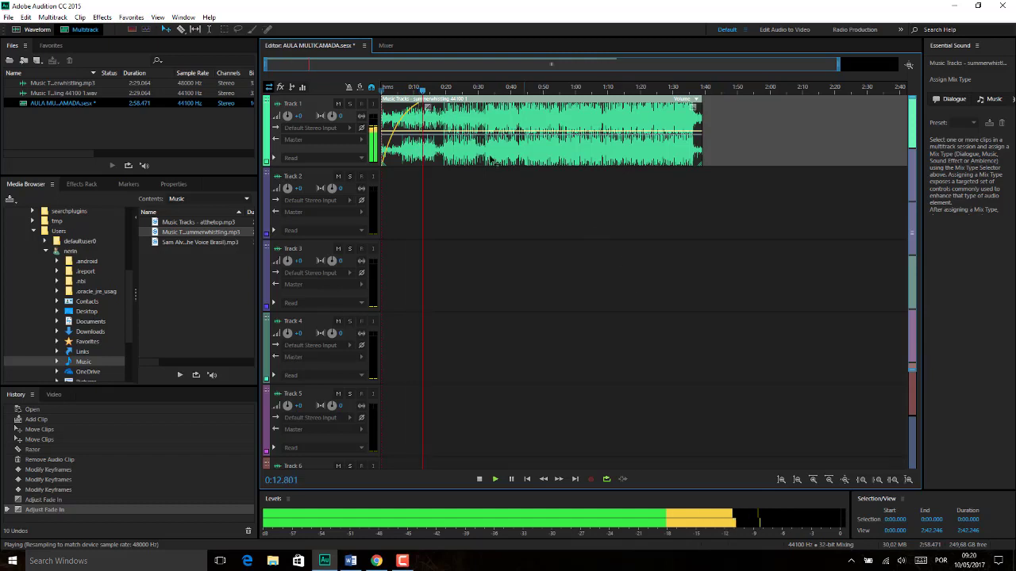
key(space)
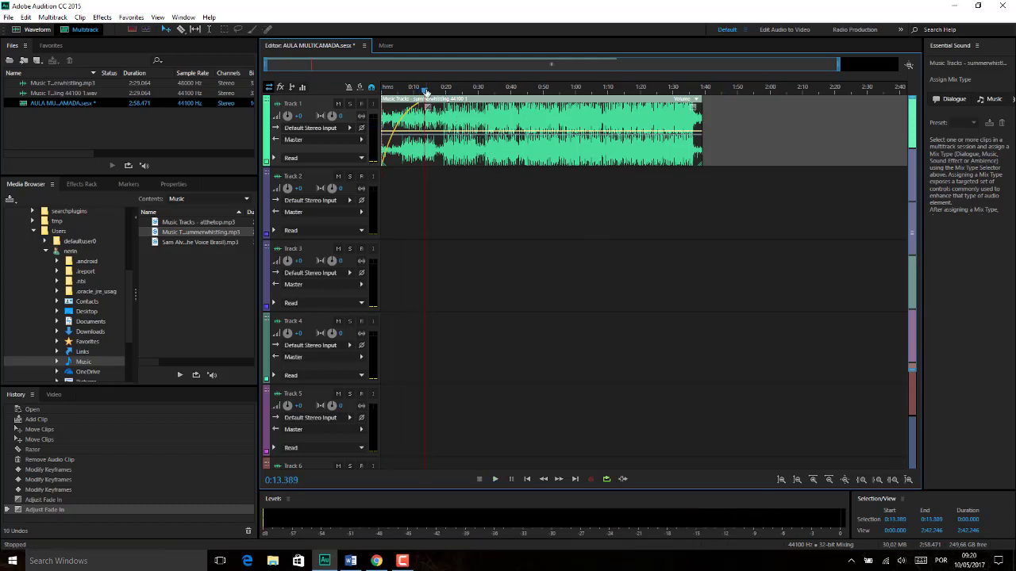
- Shorten the Track 1 clip's fade-in to about 3 seconds with a linear value of 19 and play it
drag(426, 91, 393, 106)
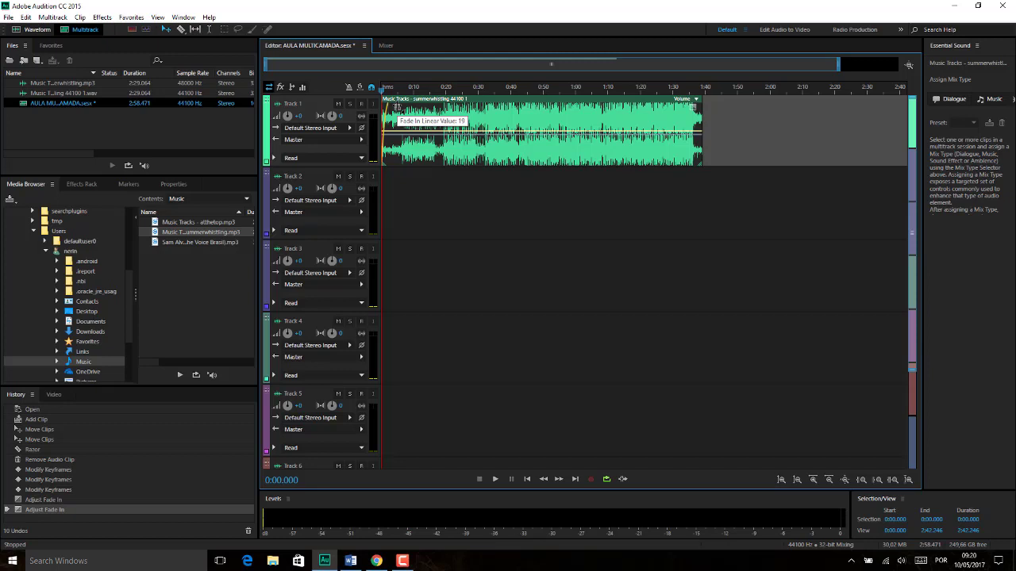
drag(396, 107, 400, 107)
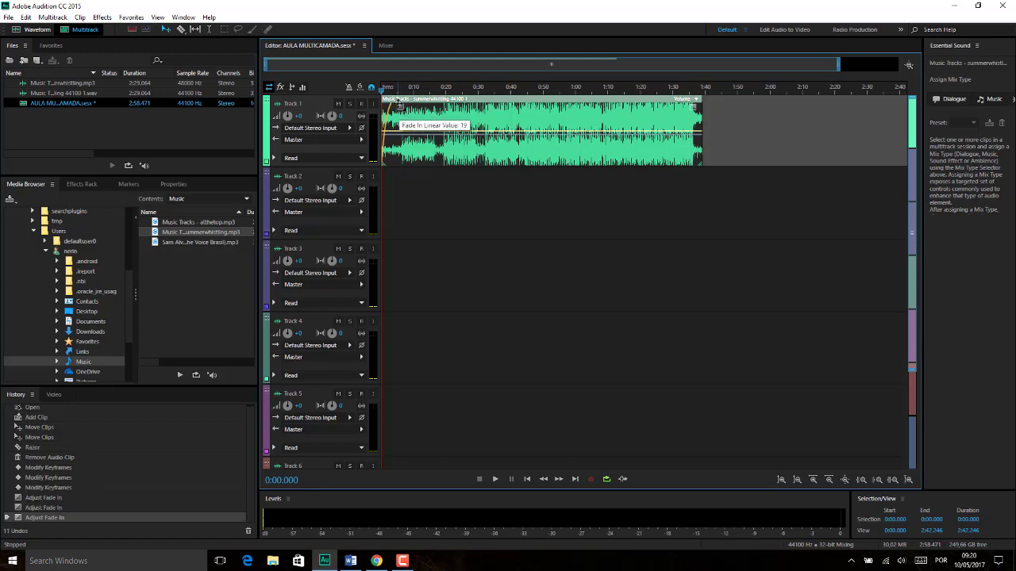
key(space)
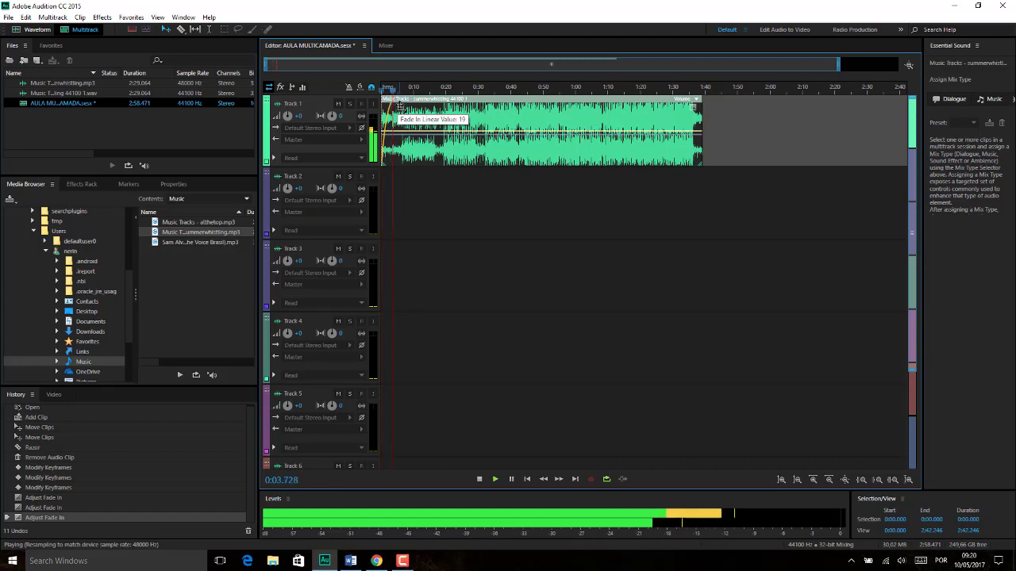
key(space)
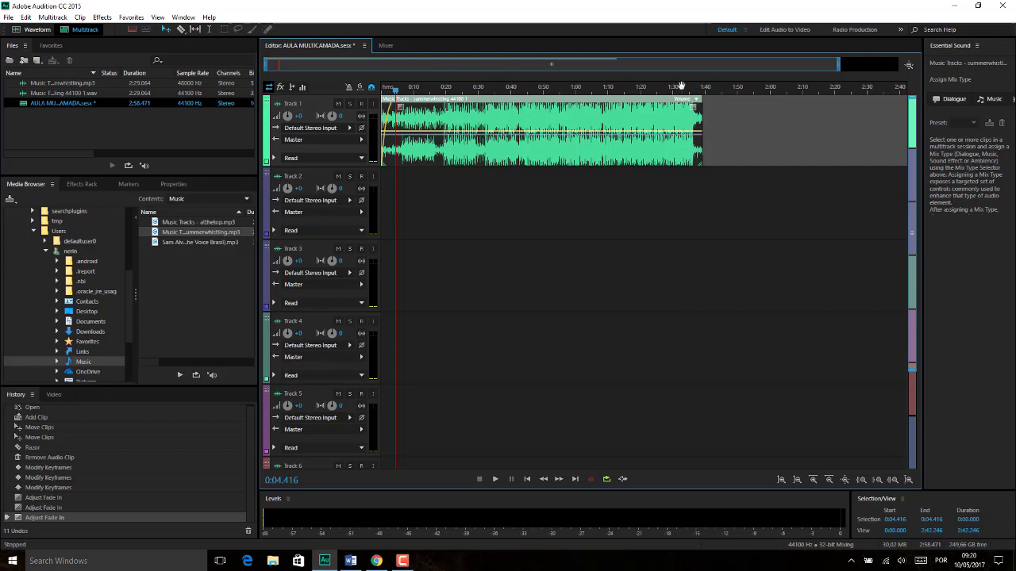
- Play the Track 1 clip's ending from about 1:31, and replay its last seconds from about 1:35
drag(397, 88, 680, 94)
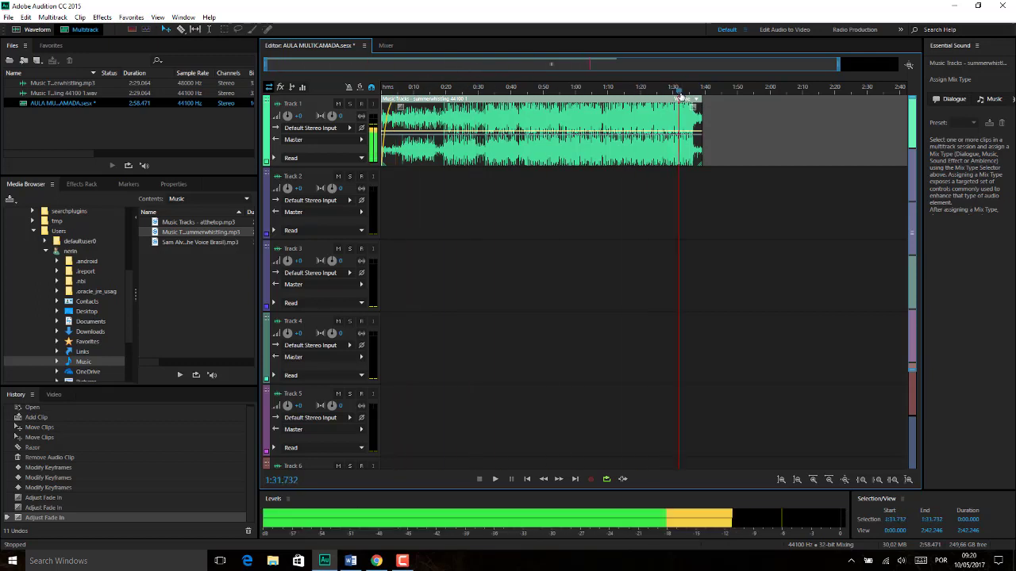
key(space)
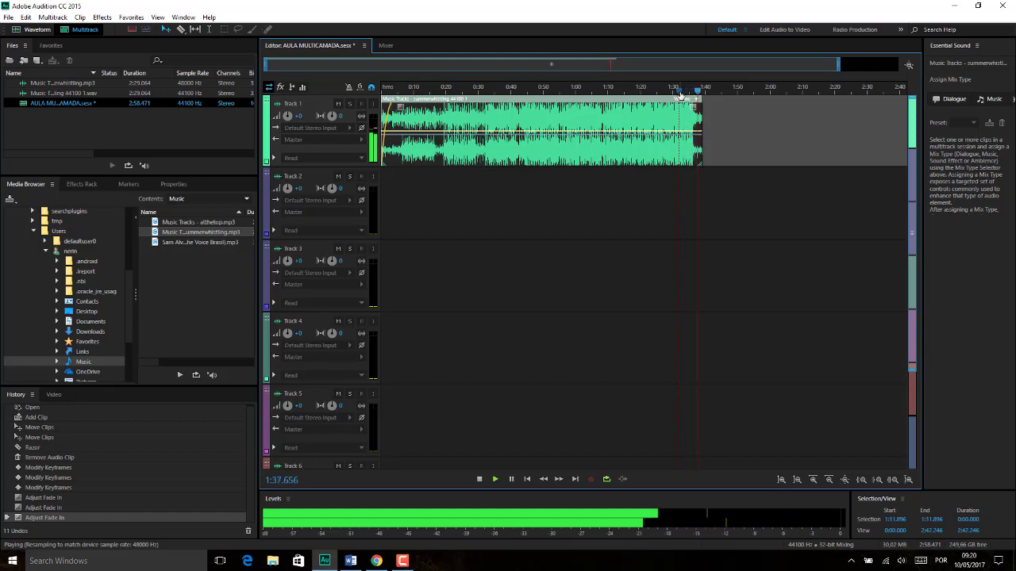
key(space)
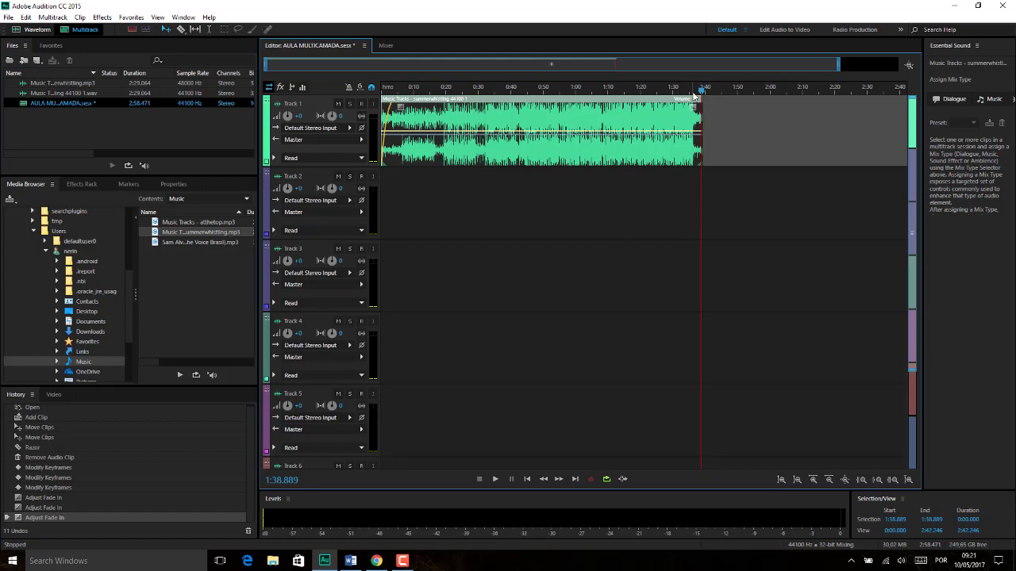
key(space)
click(689, 83)
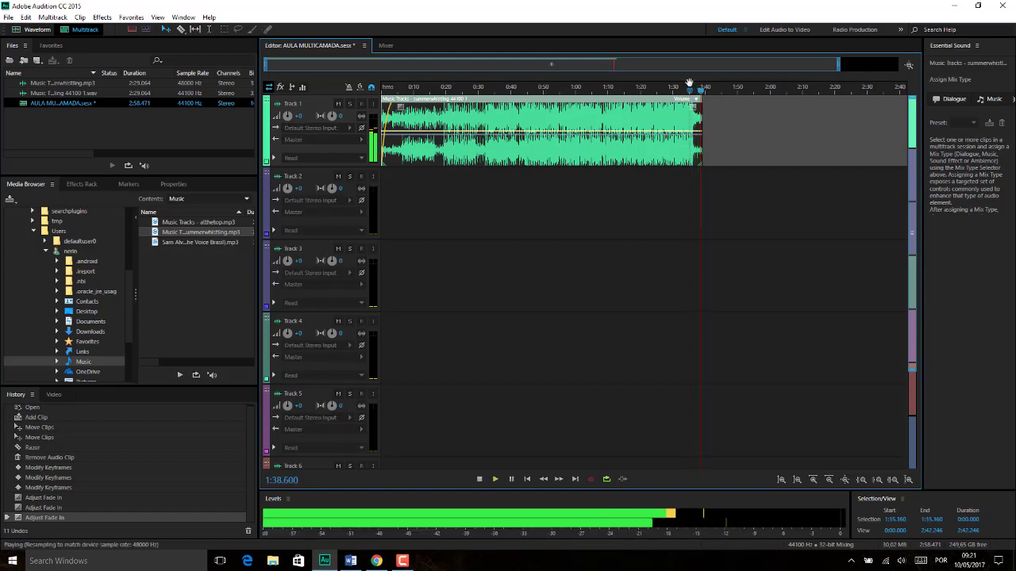
- Turn off loop playback and play from about 1:35 past the end of the Track 1 clip
key(Home)
key(space)
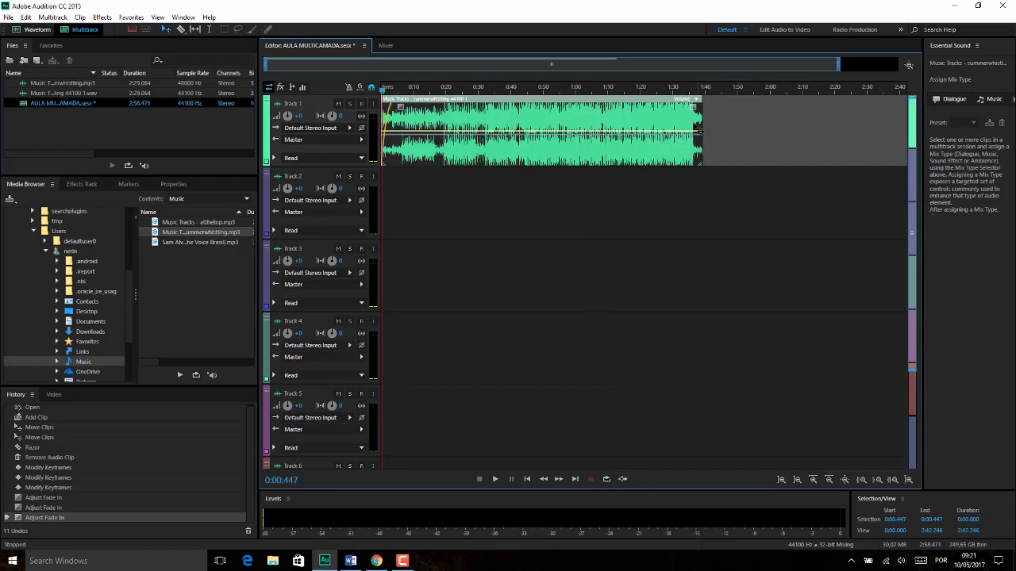
click(690, 87)
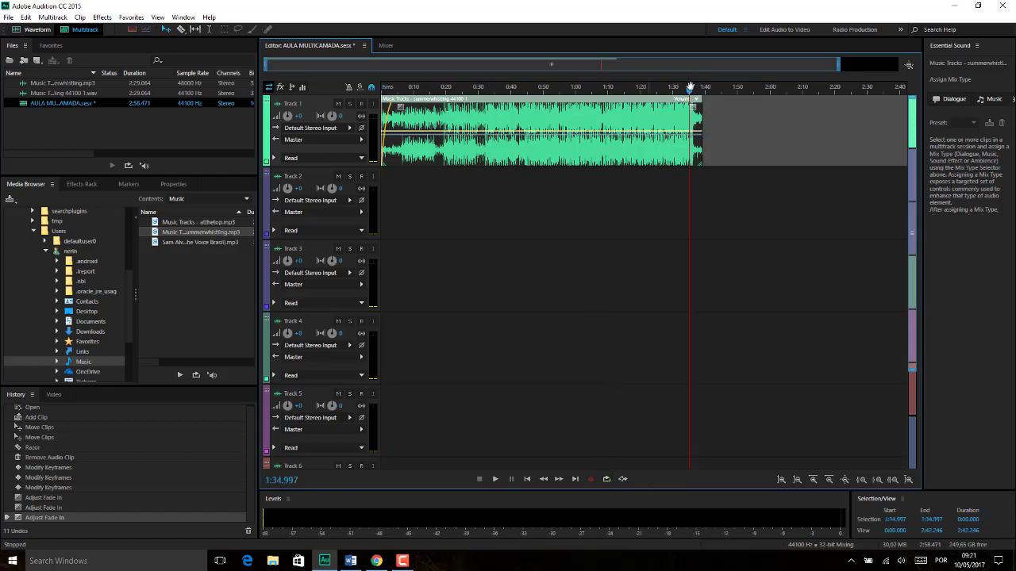
key(space)
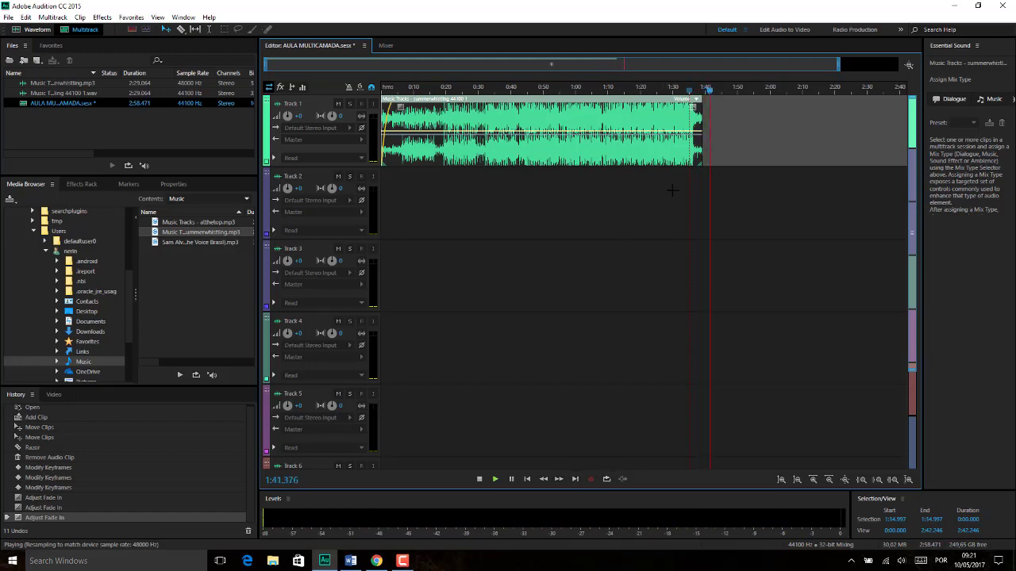
key(space)
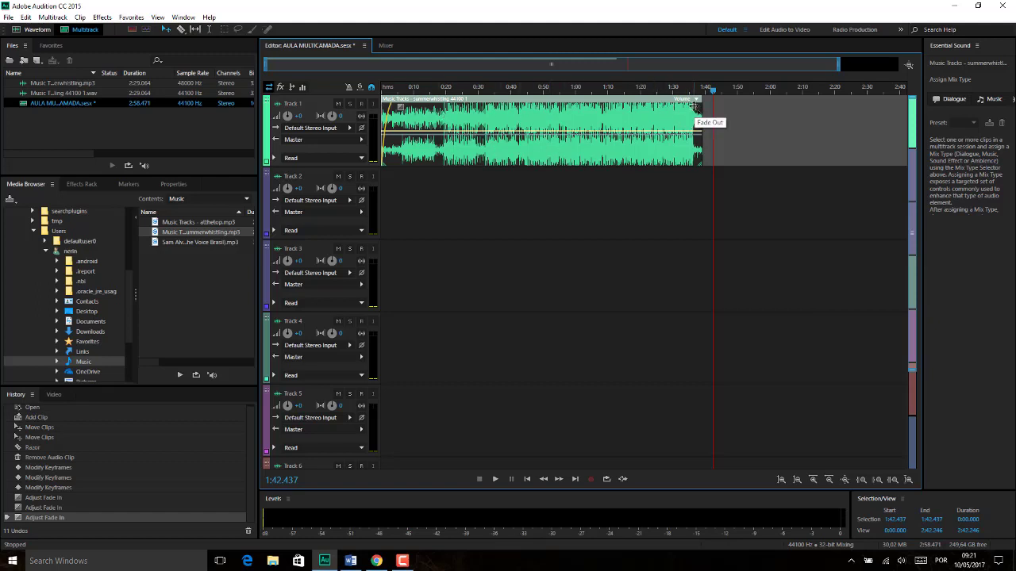
- Add a curved fade-out of about 7 seconds at the end of the Track 1 clip and play it from about 1:28
drag(695, 106, 673, 106)
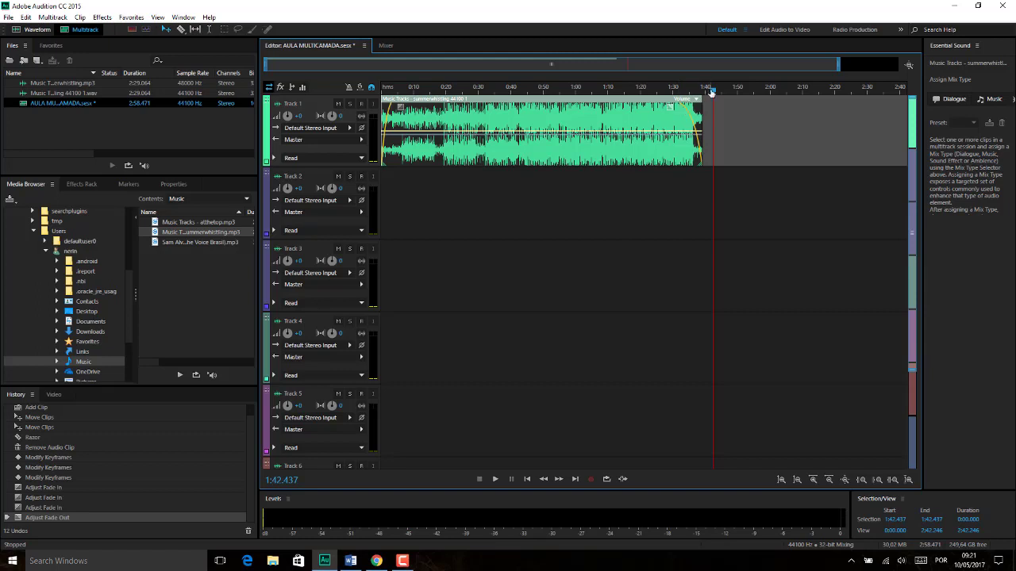
drag(711, 92, 667, 93)
key(space)
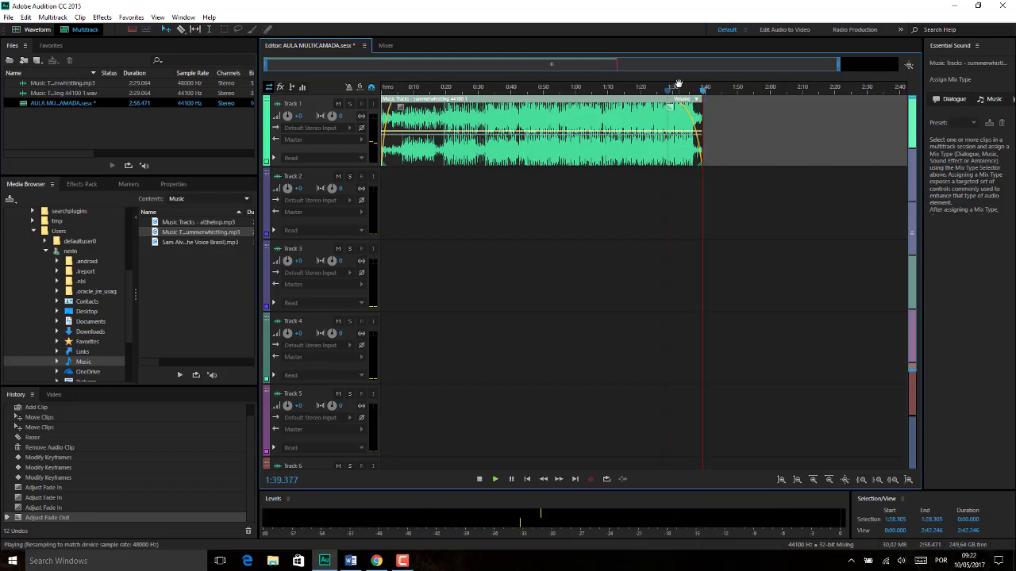
key(space)
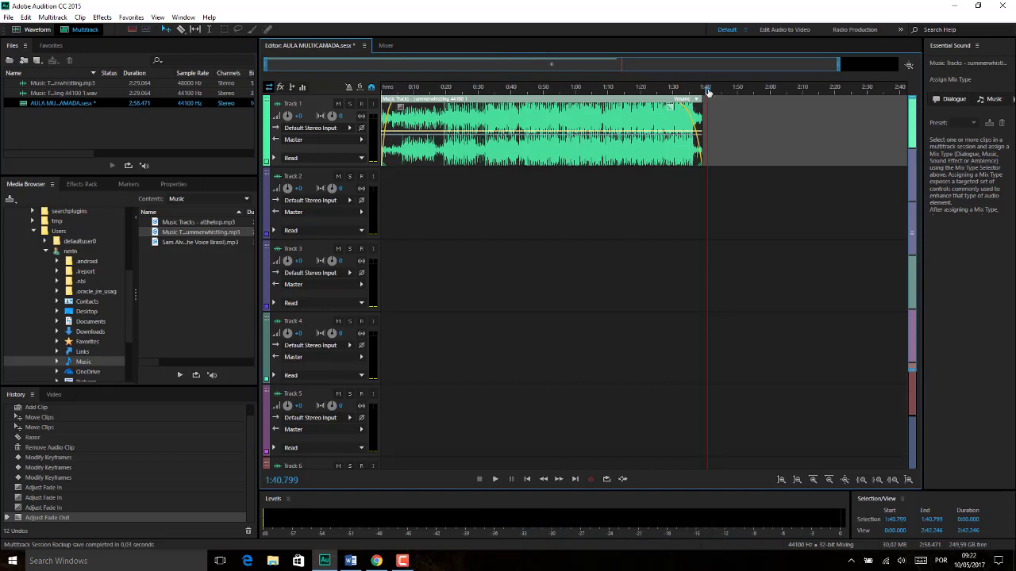
drag(708, 92, 585, 91)
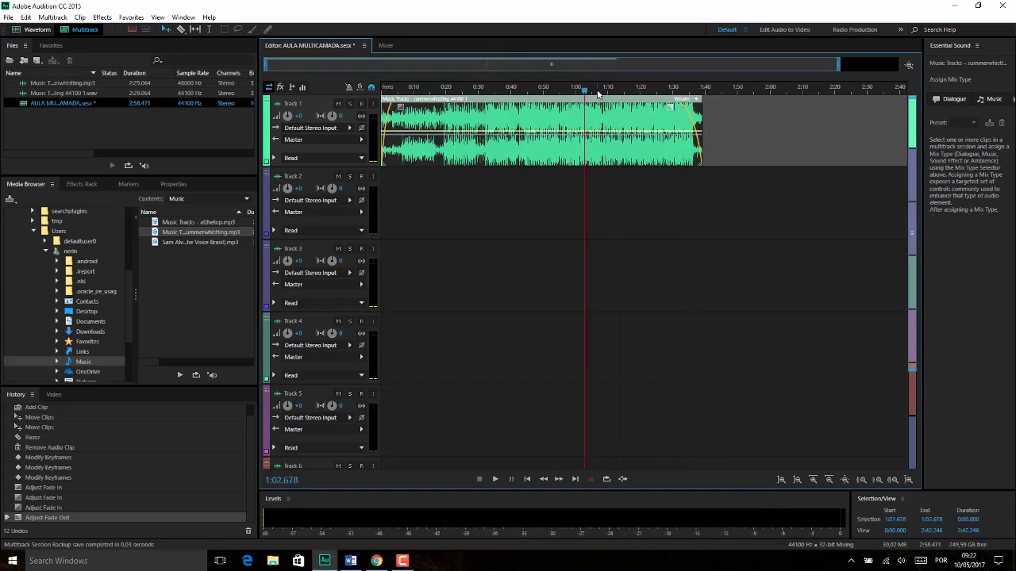